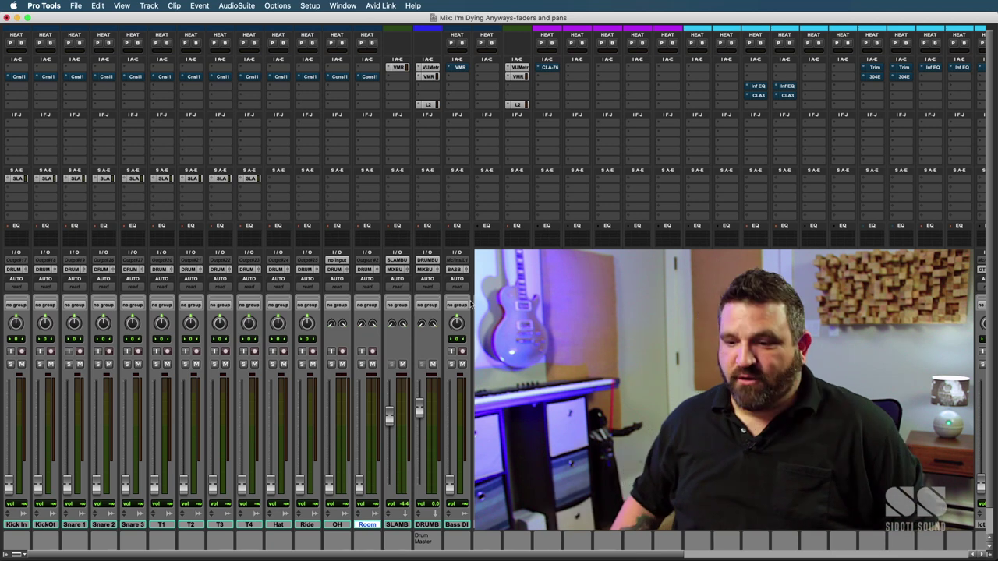
Play the song and set rough levels for the drums, bass and synths, panning the toms 74 left, 44 left, 59 right and 74 right.
key("space")
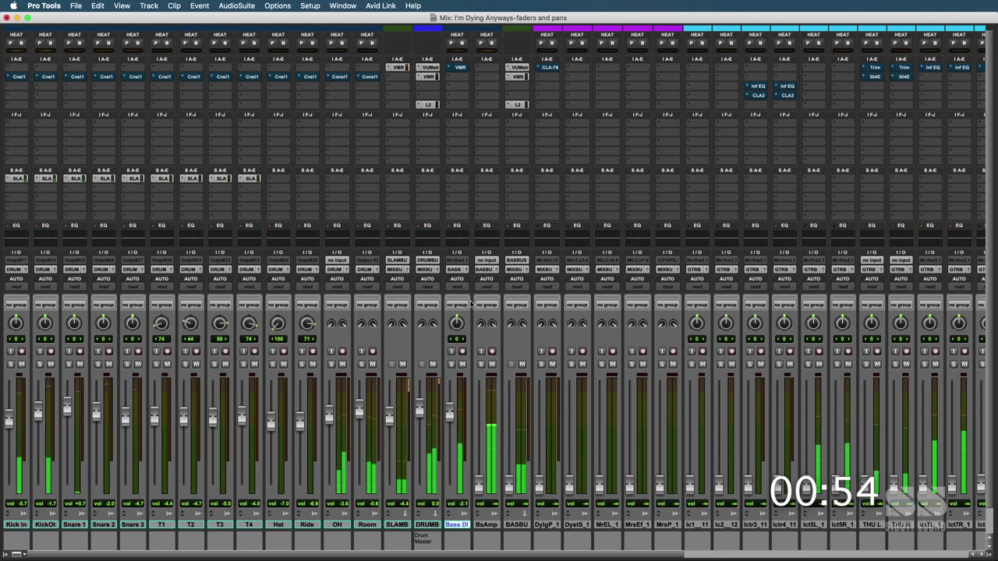
scroll(471, 304, "right", 3)
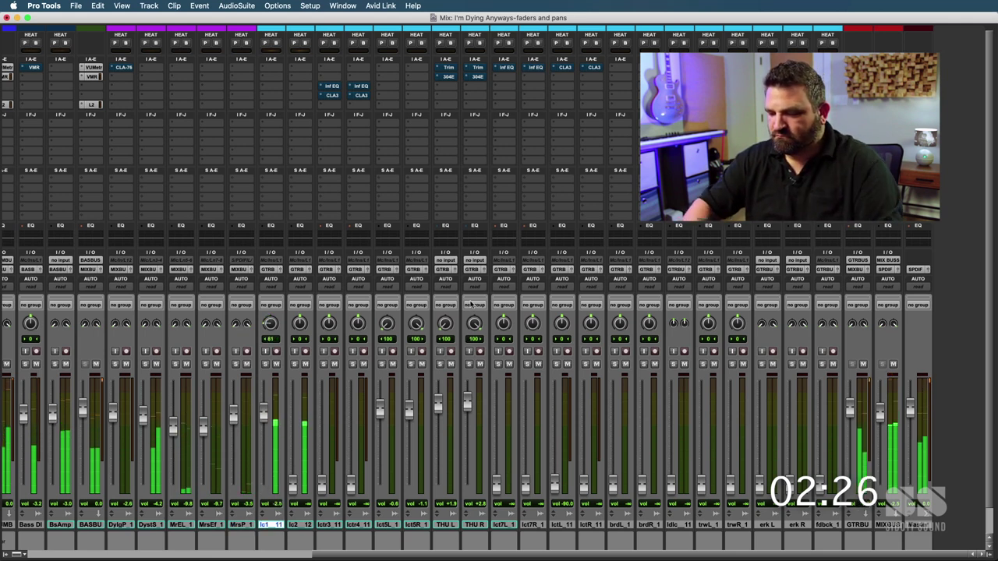
Solo the first two guitars, lc1 and lc2, pan them 66 left and 65 right, and set them to -3.0 and -6.0 dB.
key("shift+s")
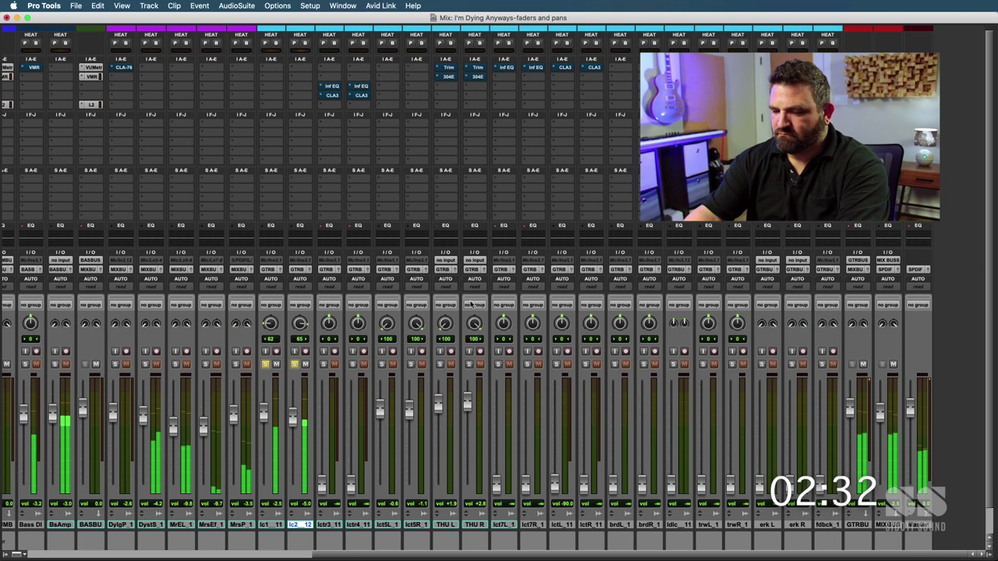
key("ctrl+p")
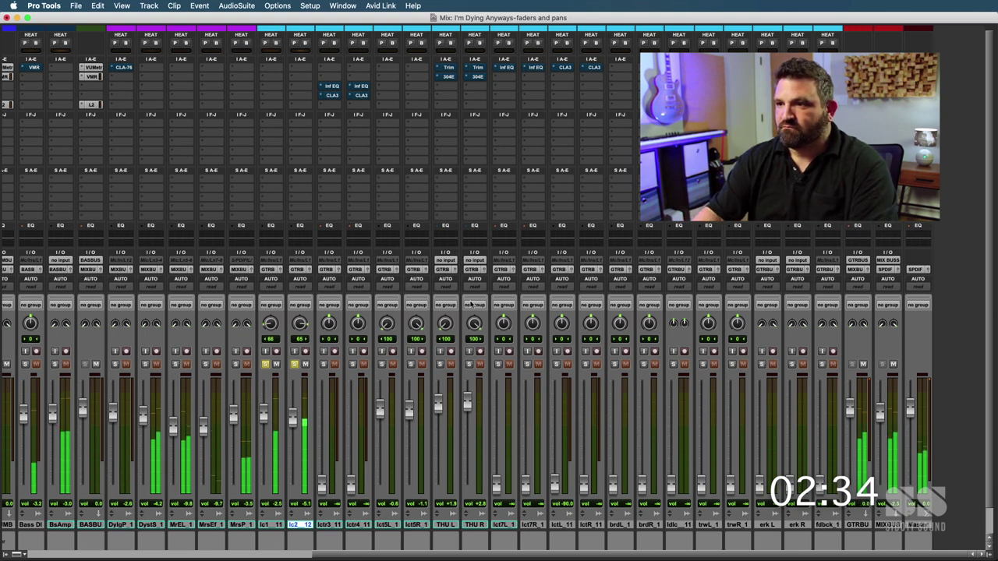
key("ctrl+semicolon")
key("ctrl+semicolon")
key("ctrl+p")
key("ctrl+p")
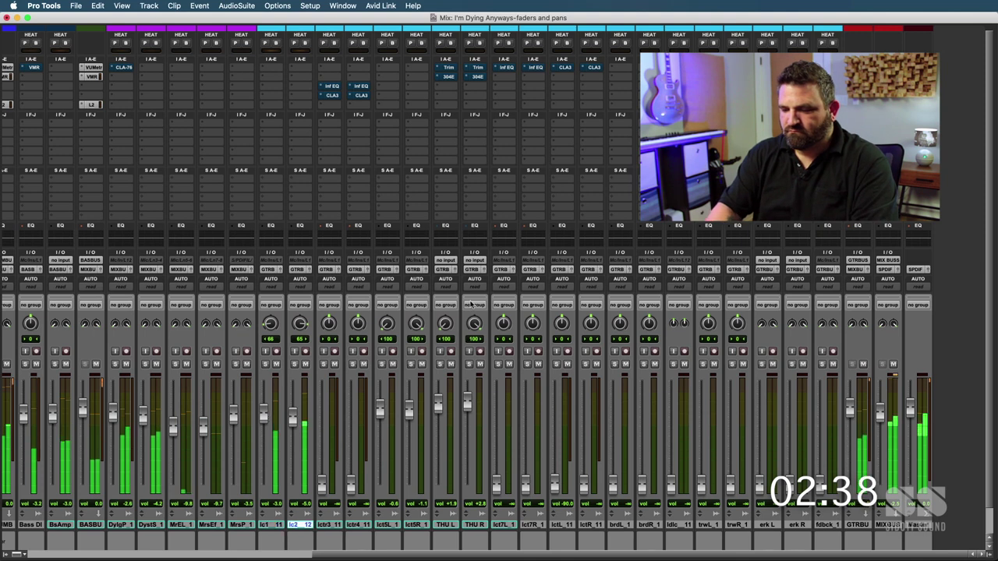
Solo the DylgP_1 and DystS_1 synth tracks in turn and set their levels to -2.7 and -4.4 dB.
key("shift+s")
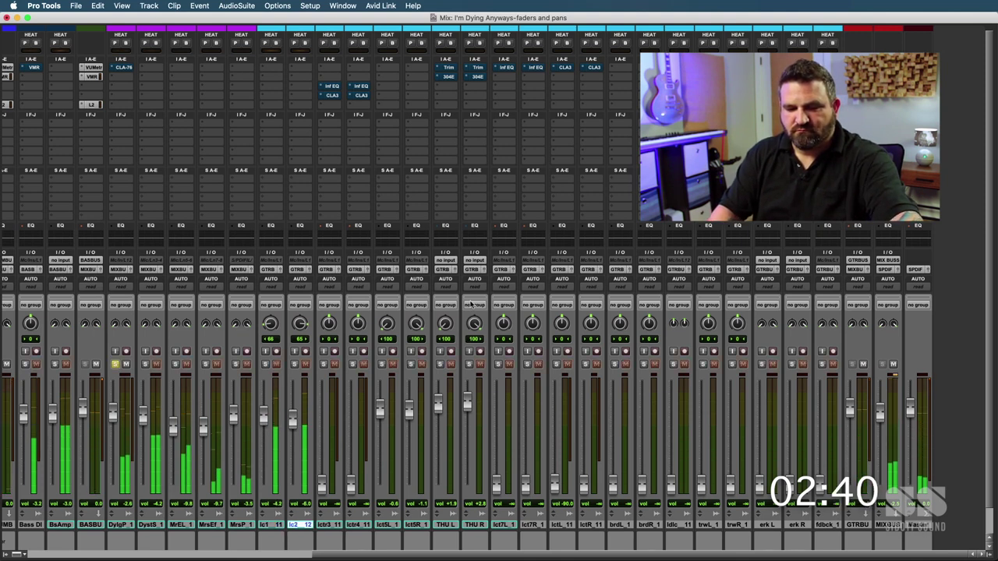
key("shift+s")
key("ctrl+p")
key("ctrl+p")
key("ctrl+p")
key("ctrl+p")
key("ctrl+p")
key("ctrl+p")
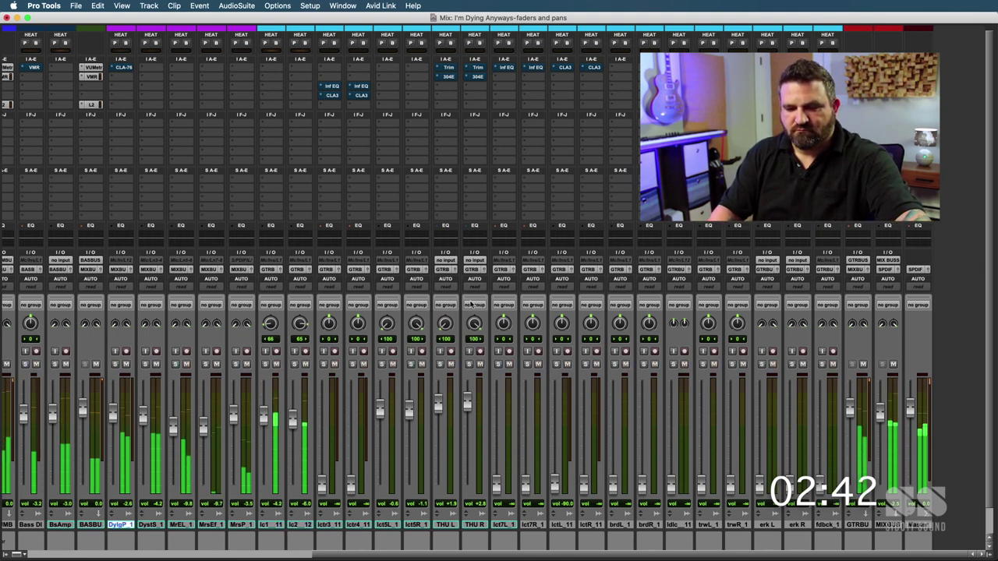
key("shift+s")
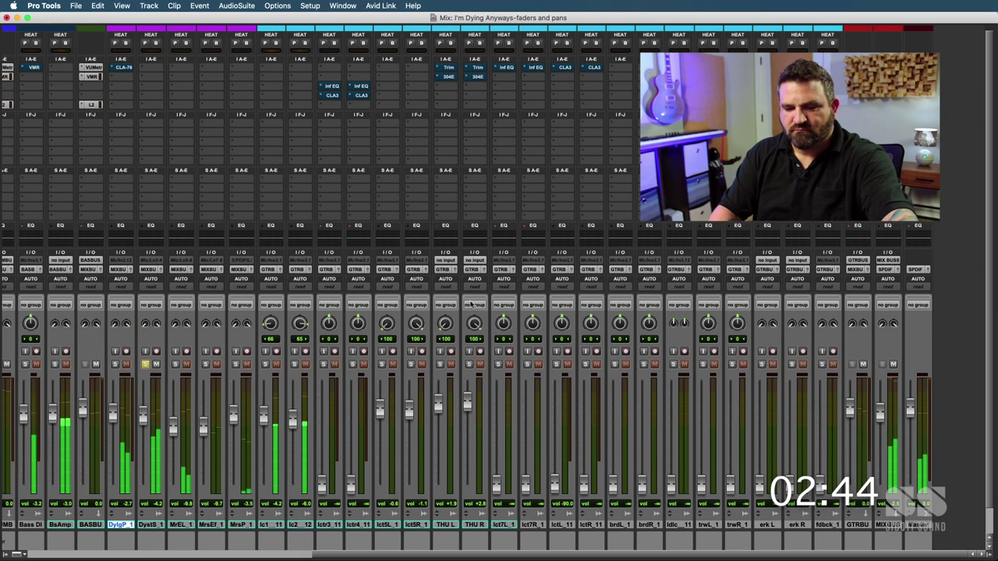
key("shift+s")
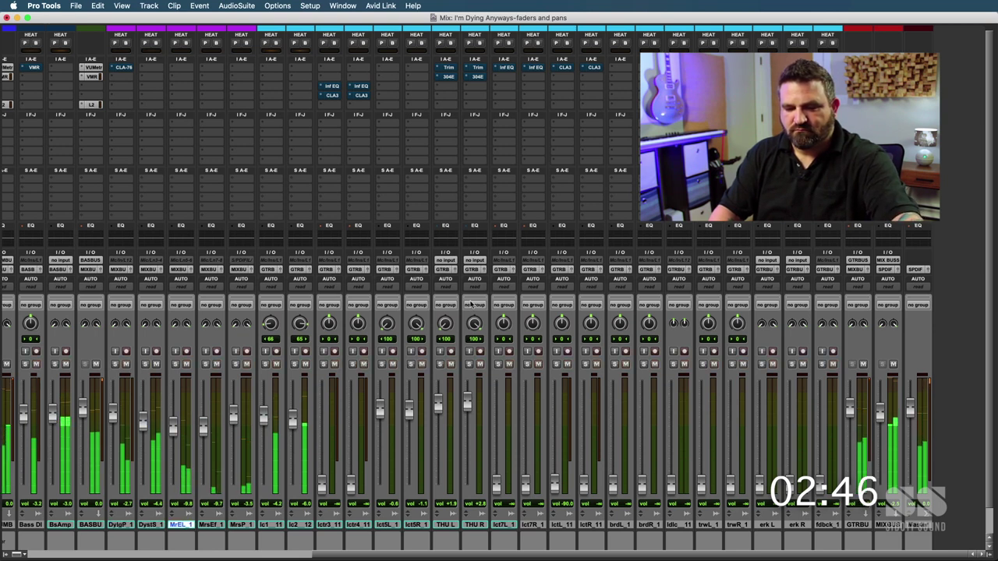
Bring up the third and fourth guitars, pan them 70 left and 55 right, and set them to -3.3 and -2.6 dB.
key("p")
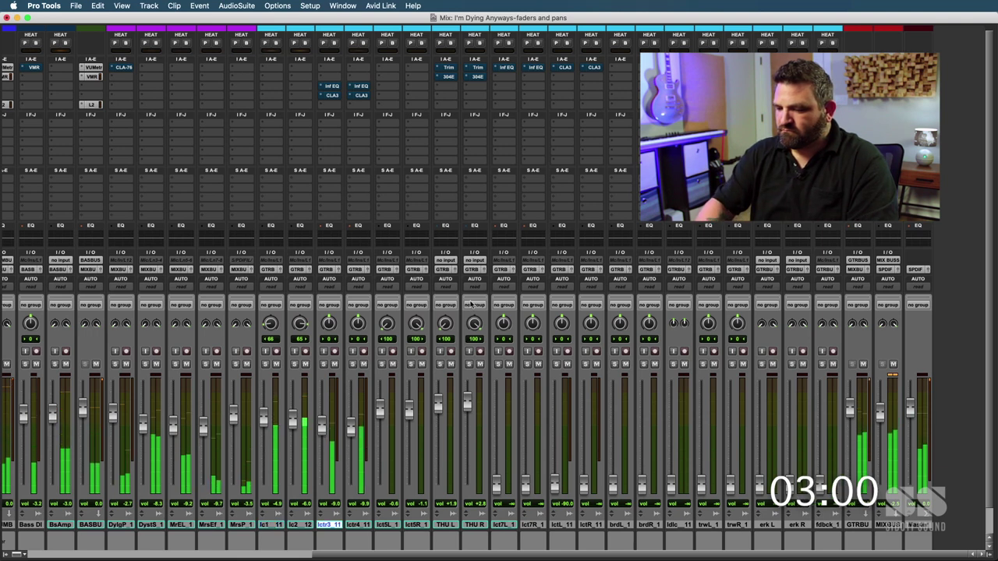
key("shift+s")
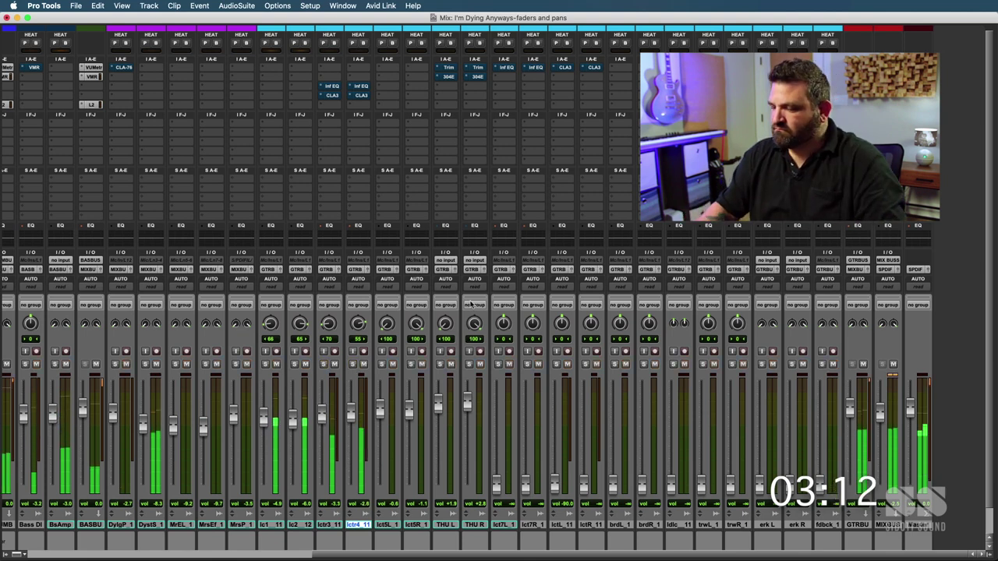
key("p")
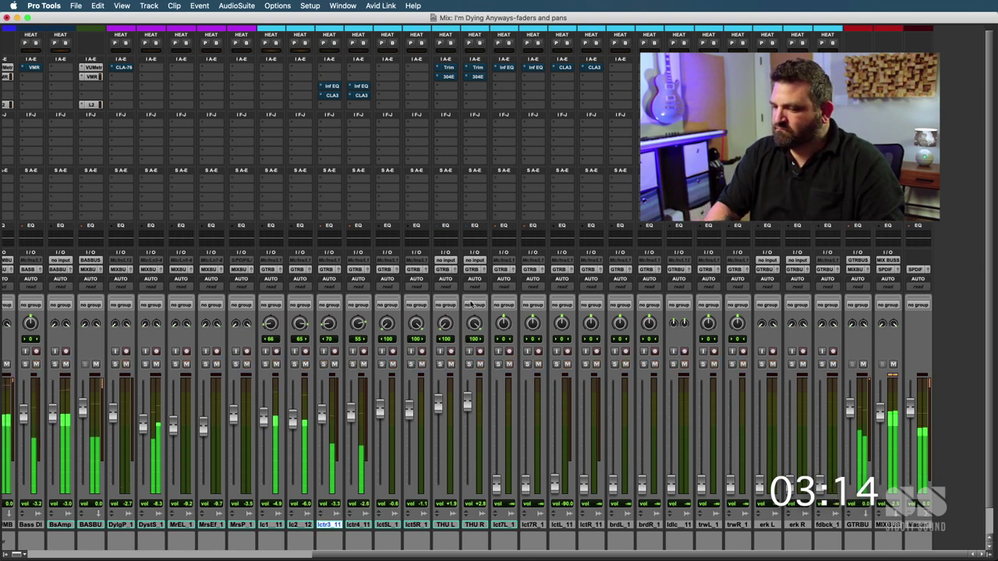
Level and hard-pan the remaining left/right guitar pairs, and lower DystS_1, MrEL_1 and MrsEf_1 to -9.7, -11.5 and -11.0 dB.
key("semicolon")
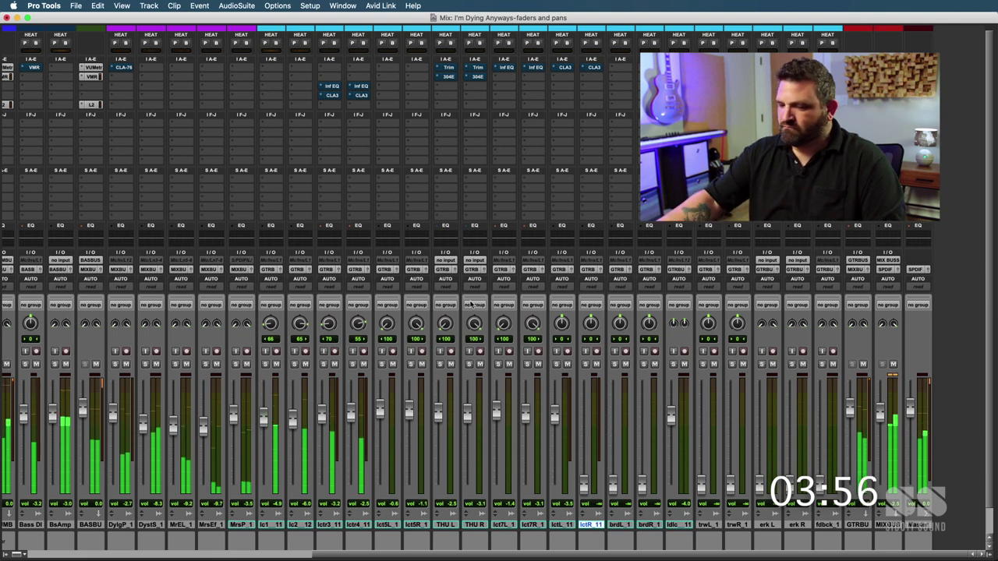
scroll(470, 304, "left", 5)
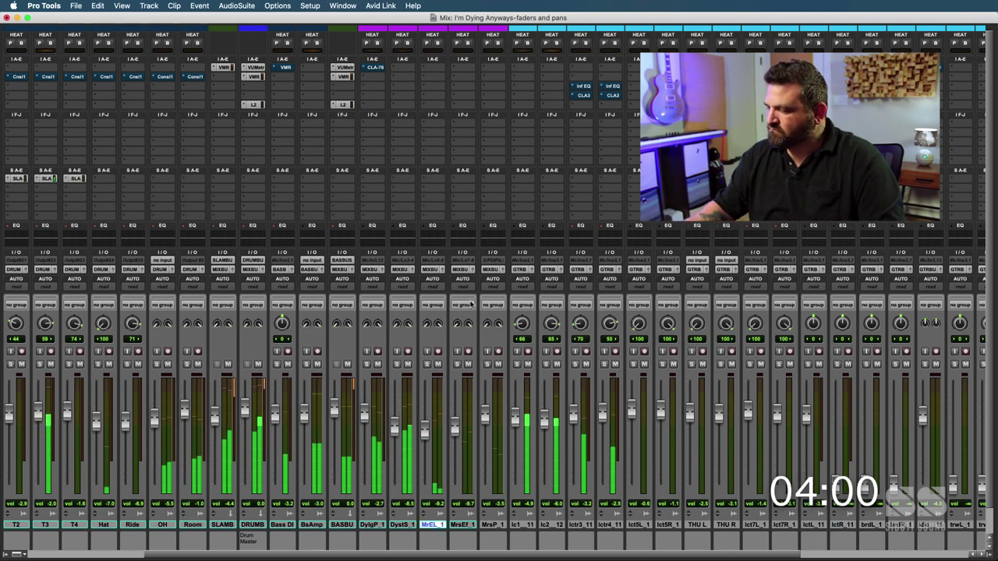
scroll(471, 304, "right", 5)
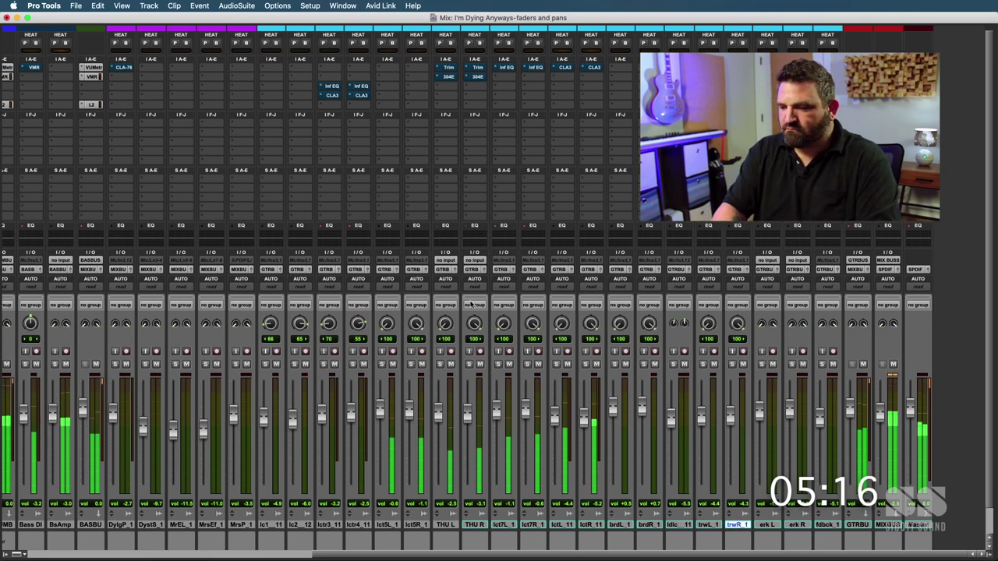
Fine-tune the balance across the mix, setting the bass amp to -2.7 dB and the T4 tom to -0.6 dB.
scroll(471, 304, "left", 1)
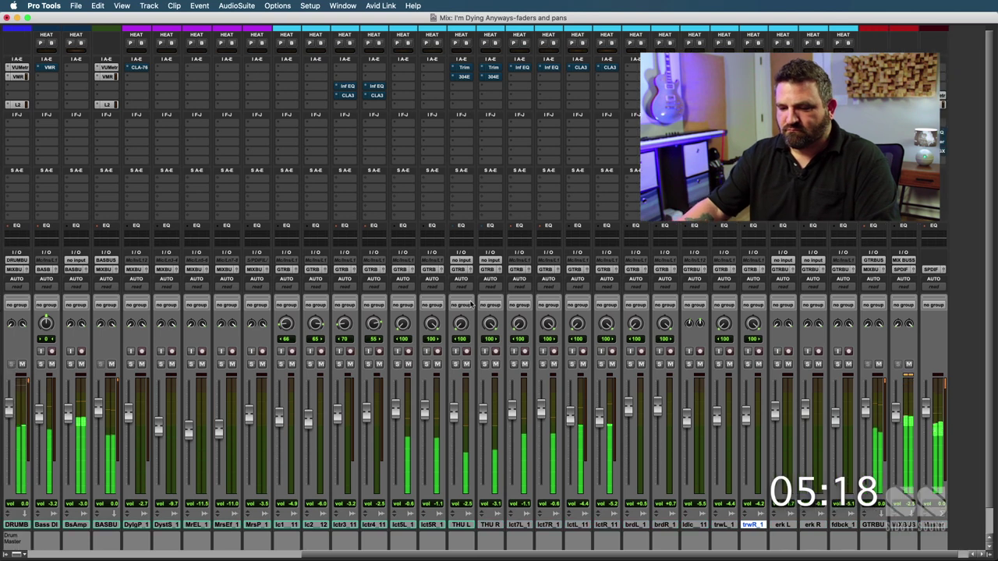
scroll(471, 304, "left", 5)
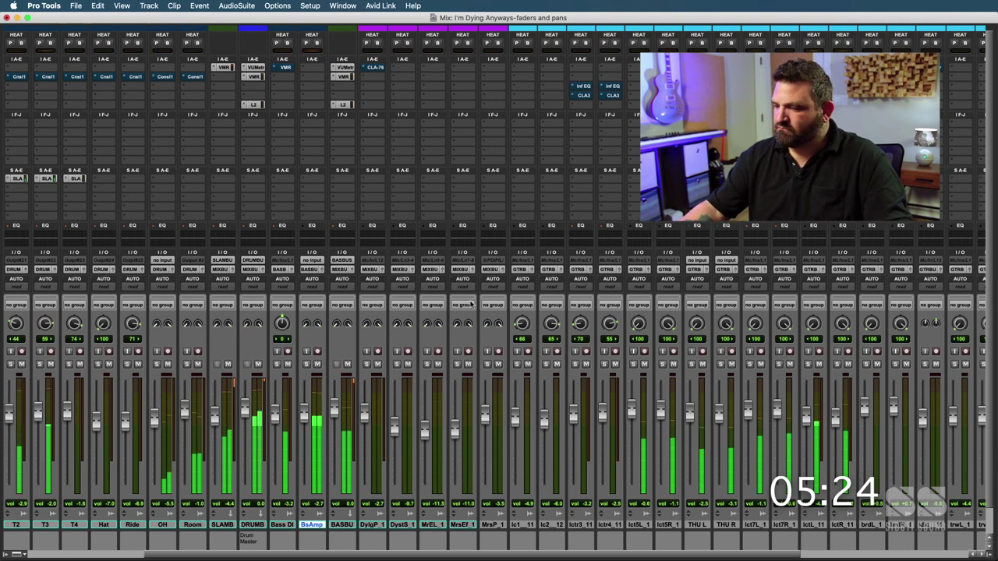
scroll(470, 305, "right", 5)
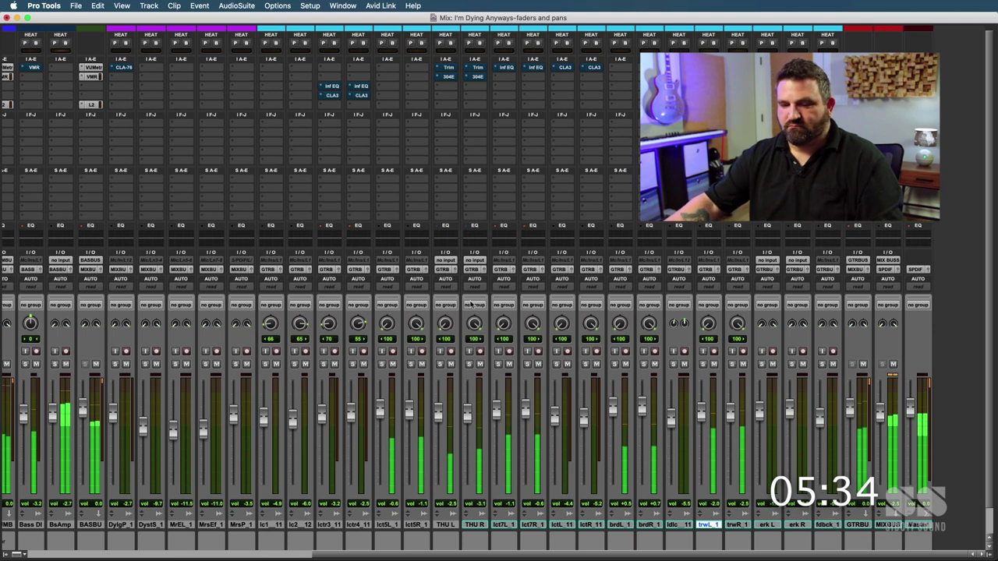
scroll(470, 304, "left", 5)
scroll(470, 304, "left", 3)
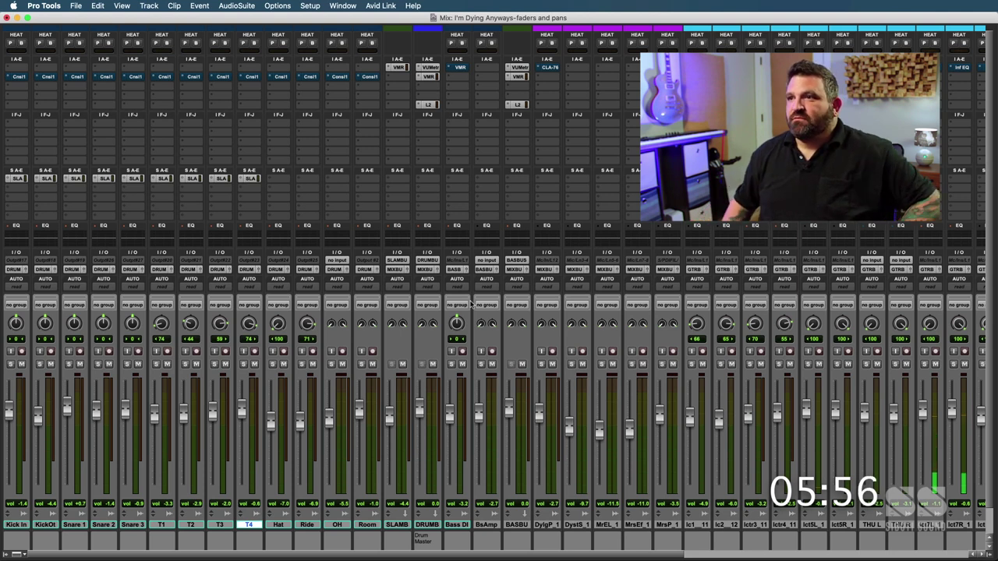
Switch to the Edit window and place the playback position at the V2 marker.
left_click(550, 294)
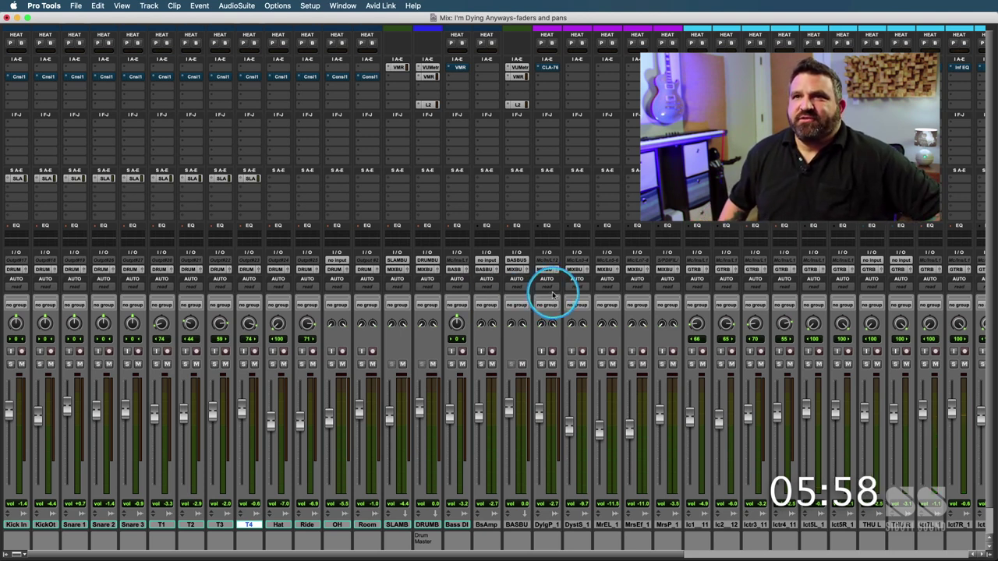
left_click(343, 5)
left_click(367, 60)
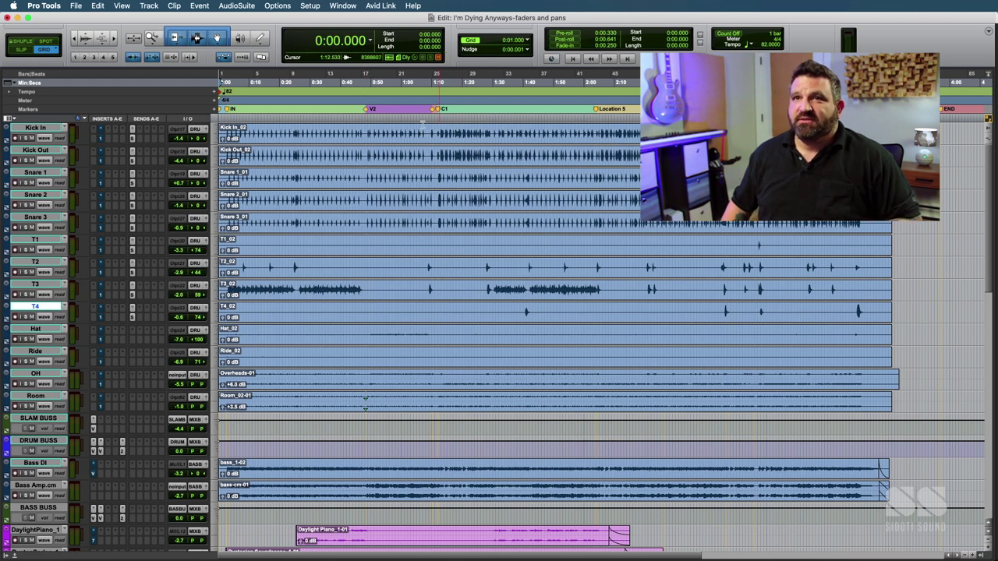
left_click(369, 111)
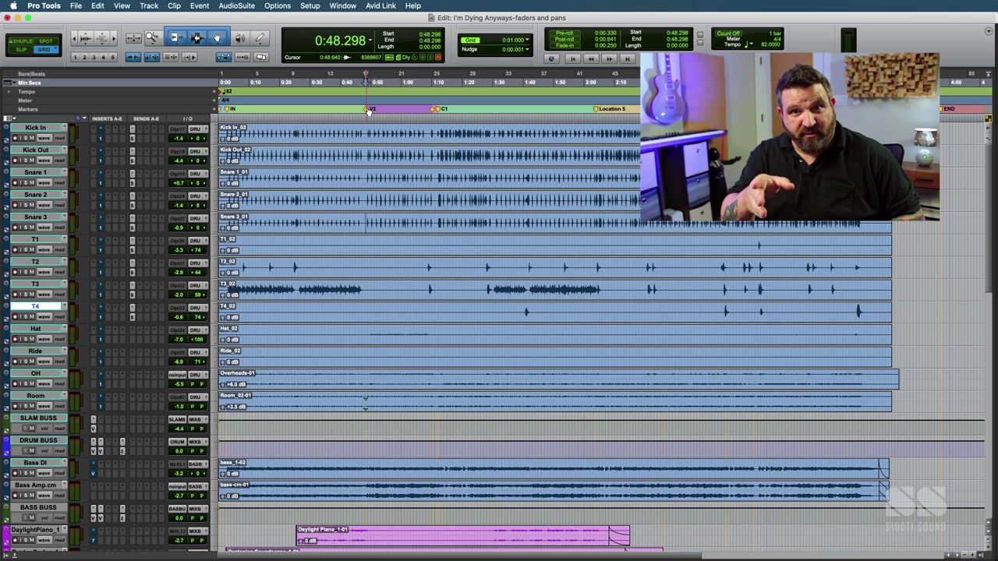
Play the song from the V2 marker and set the Hat track's level to -6.3 dB.
key("space")
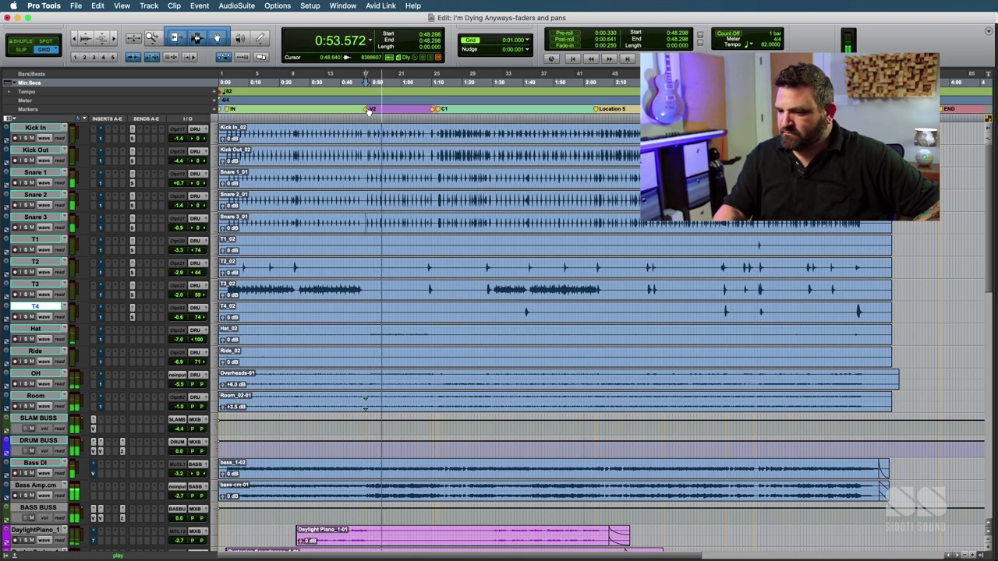
key("semicolon")
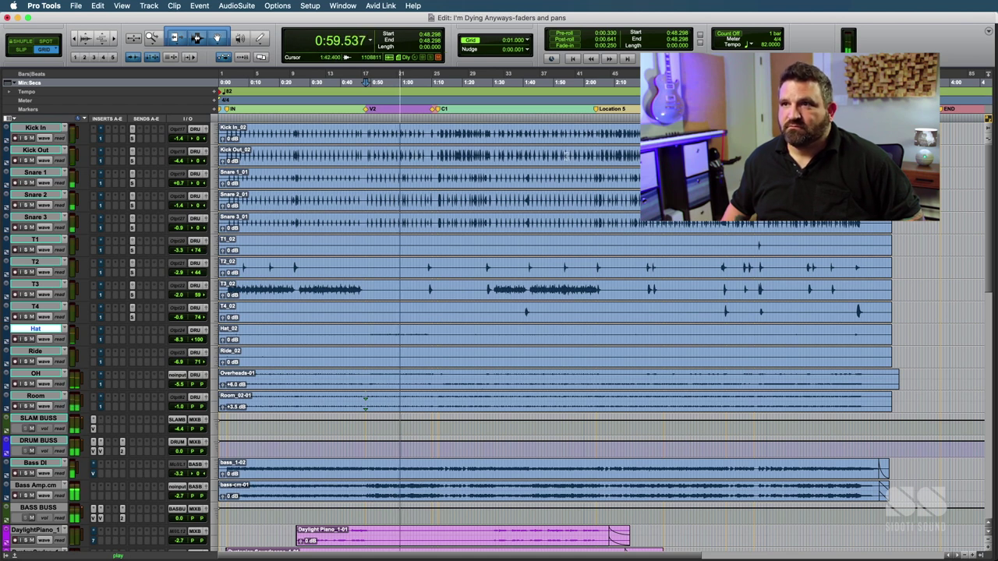
key("space")
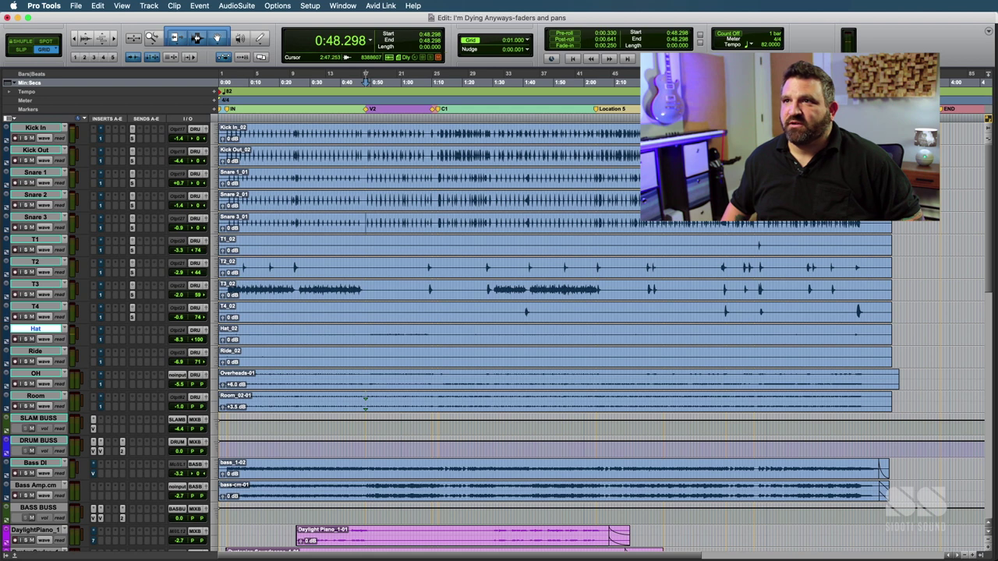
Play the song from the C3 marker and set the DRUM BUSS level to -1.9 dB.
key("space")
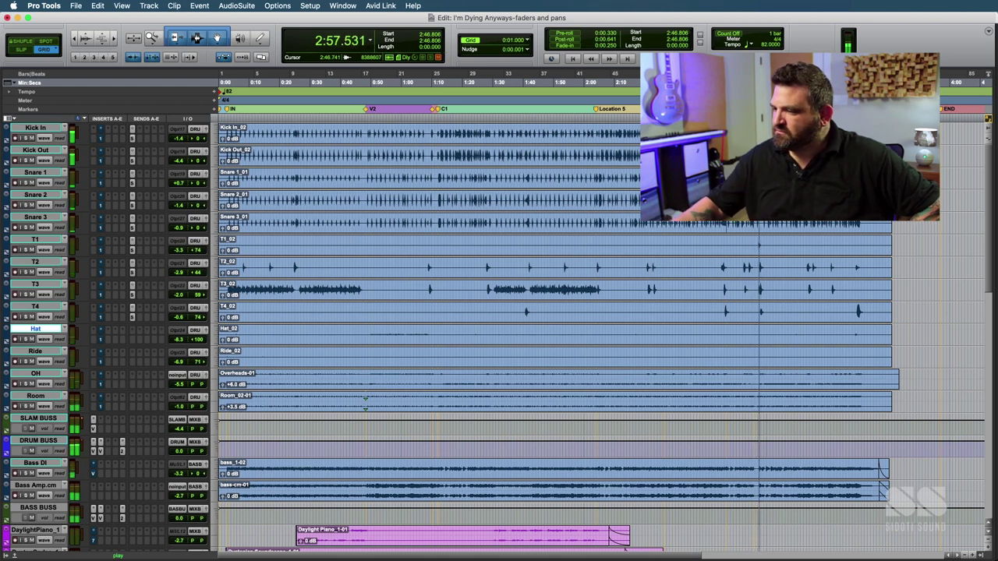
left_click(39, 440)
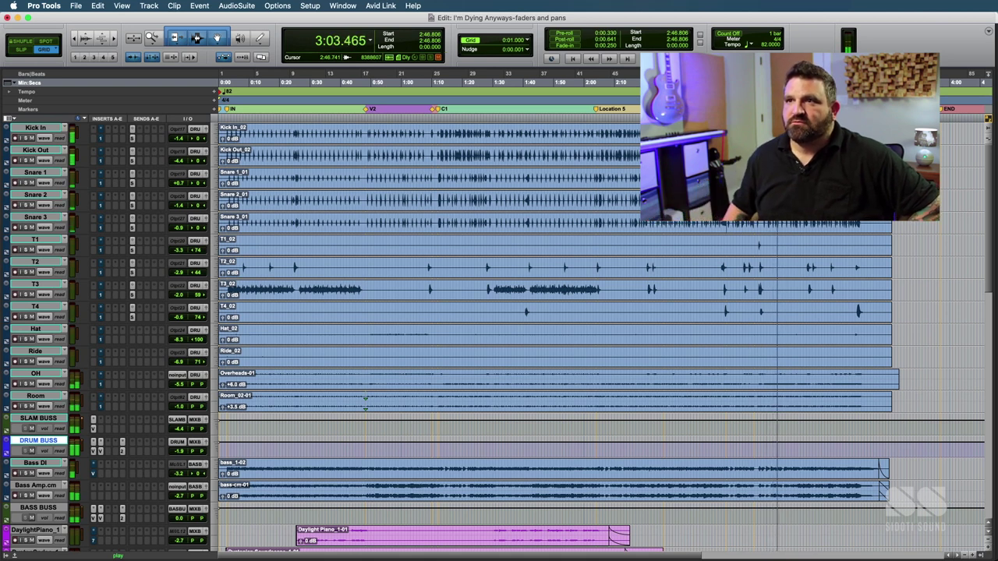
key("space")
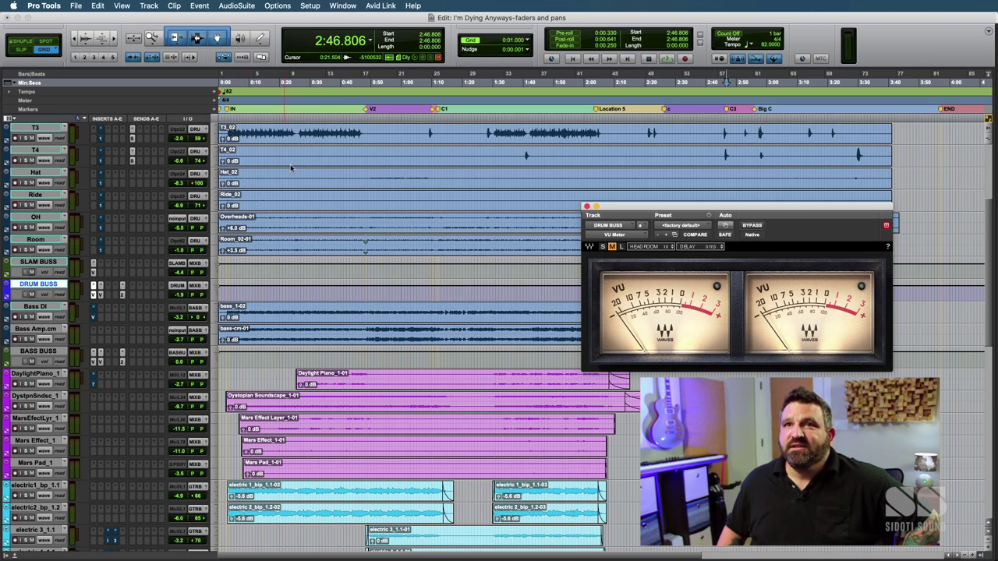
Set the DRUM BUSS track height to medium and review its Virtual Mix Rack insert, closing the plug-in window after viewing.
left_click(264, 136)
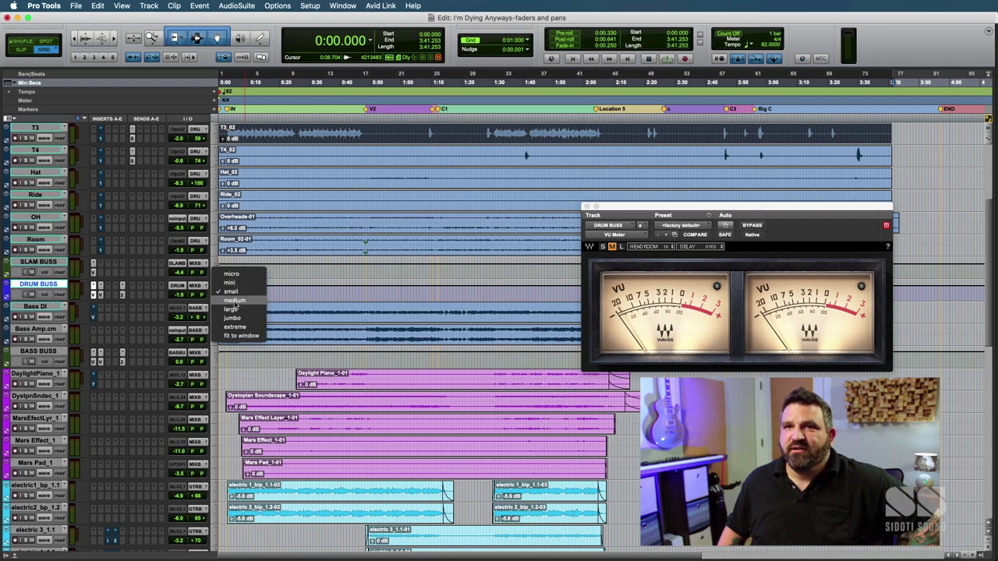
left_click(233, 300)
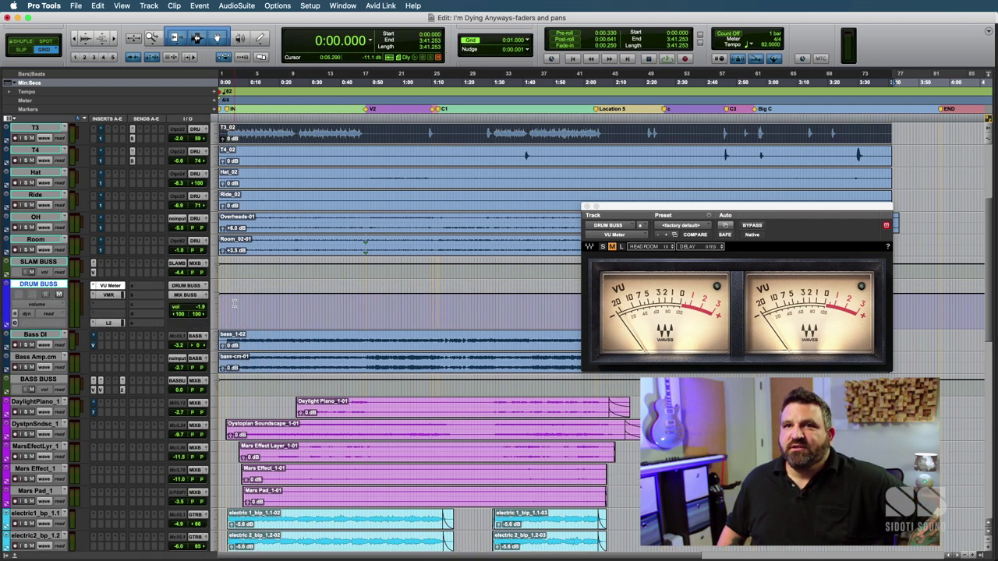
left_click(115, 294)
left_click_drag(636, 205, 385, 73)
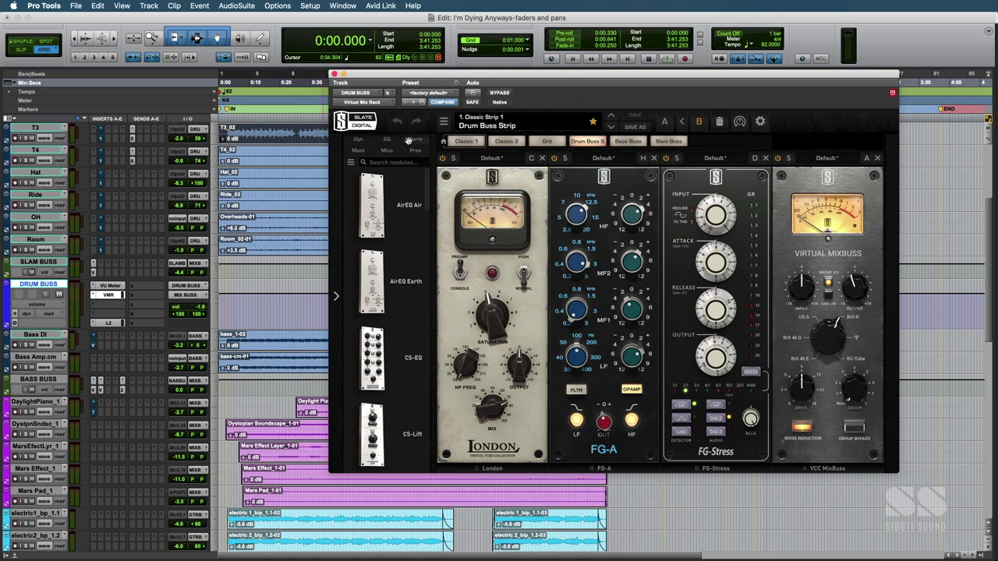
left_click(334, 74)
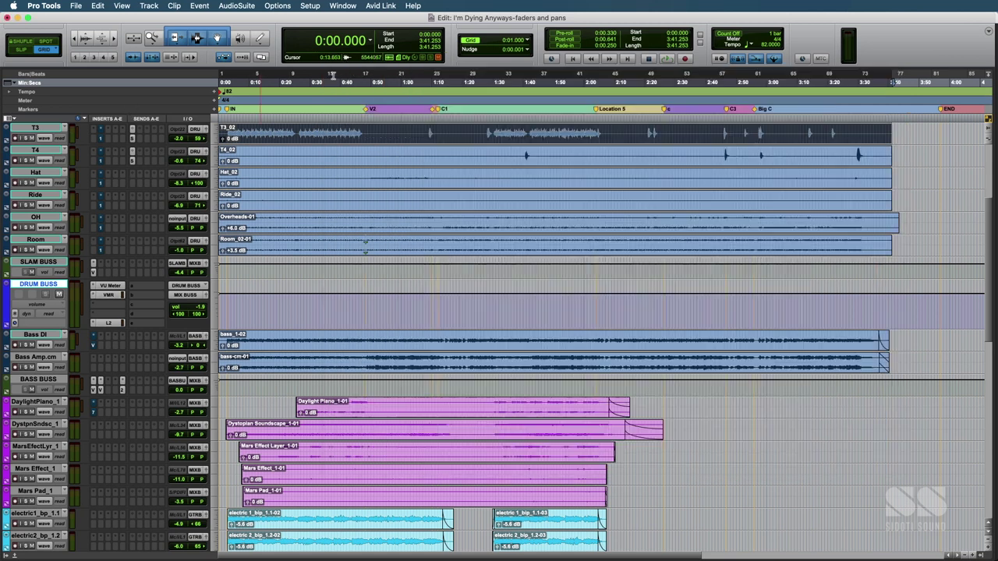
Show the DRUM BUSS L2 Ultramaximizer beside the Virtual Mix Rack insert to examine both plug-ins' settings.
left_click(110, 323)
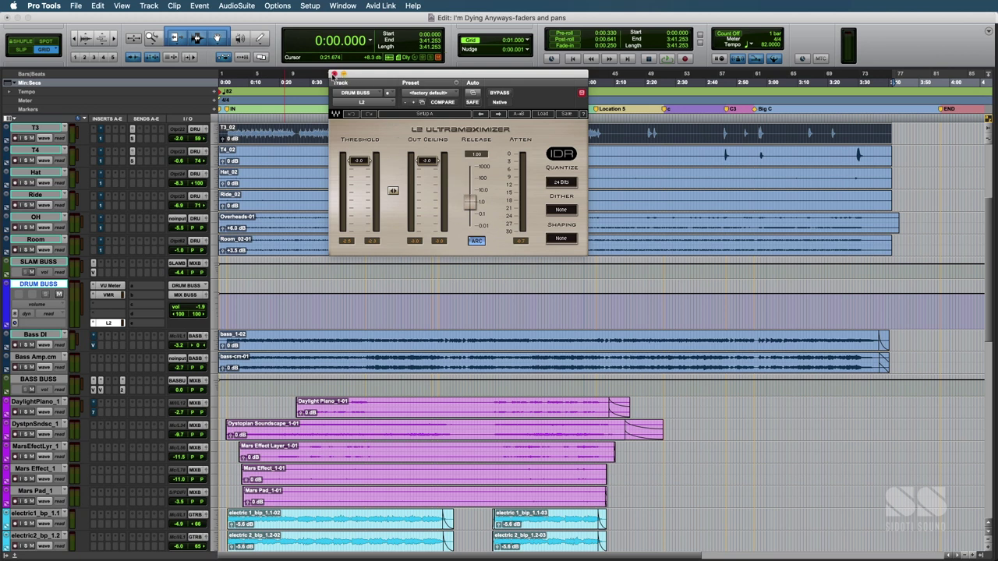
left_click_drag(359, 72, 734, 303)
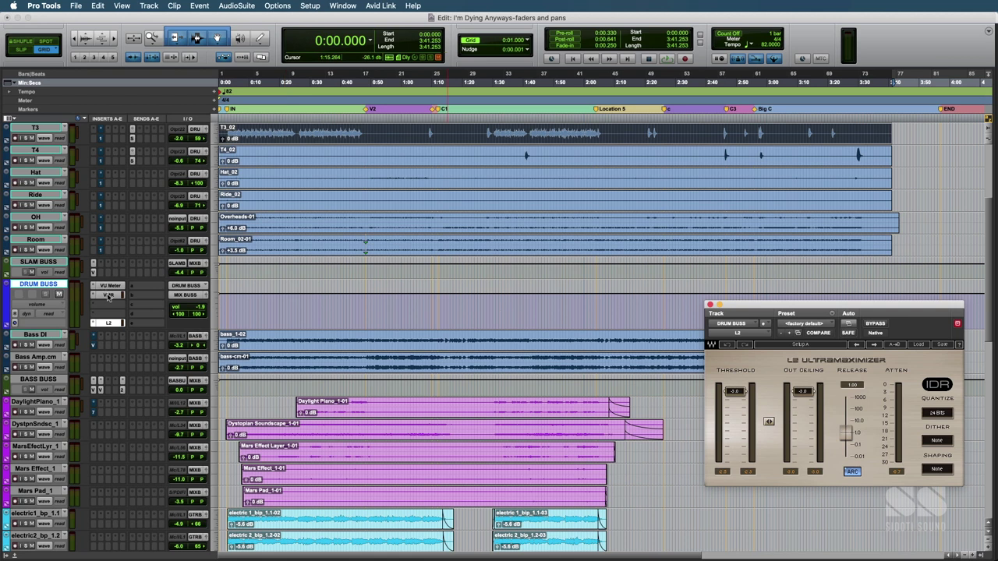
left_click(107, 297)
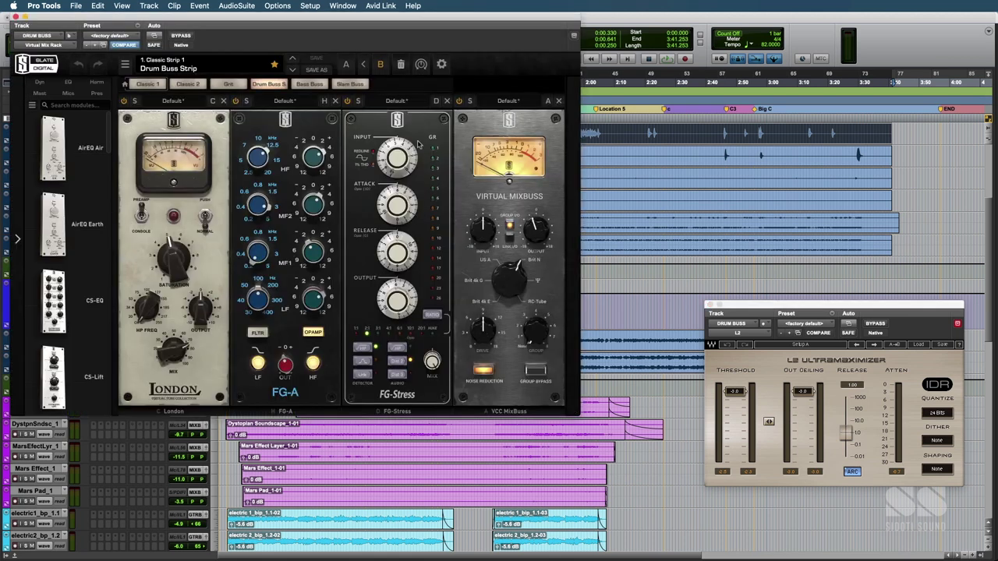
Open the DRUM BUSS VU Meter beside the Virtual Mix Rack, play from the V2 marker to check its level, and reset the clip lights.
left_click_drag(340, 17, 464, 147)
left_click(112, 286)
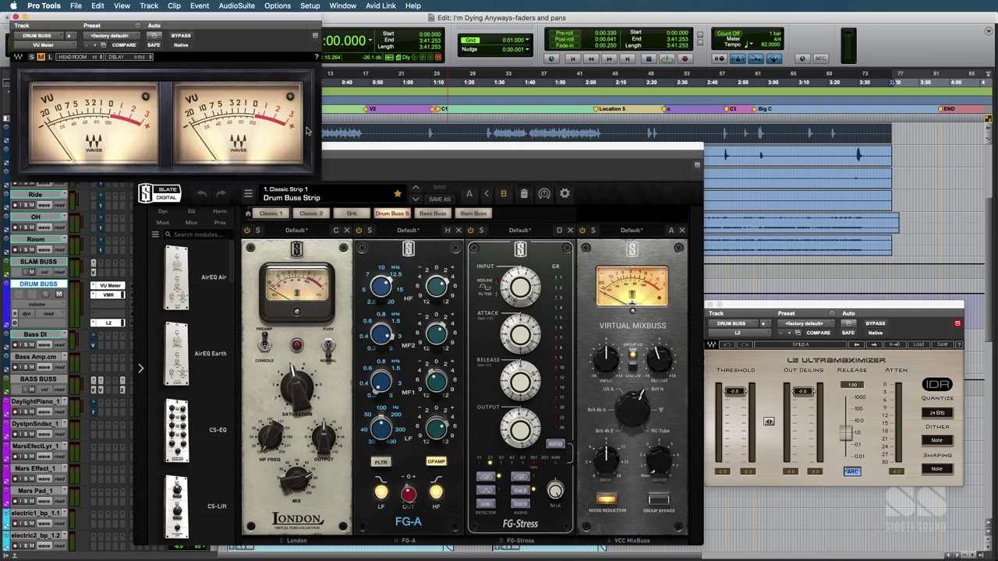
left_click(366, 110)
key("space")
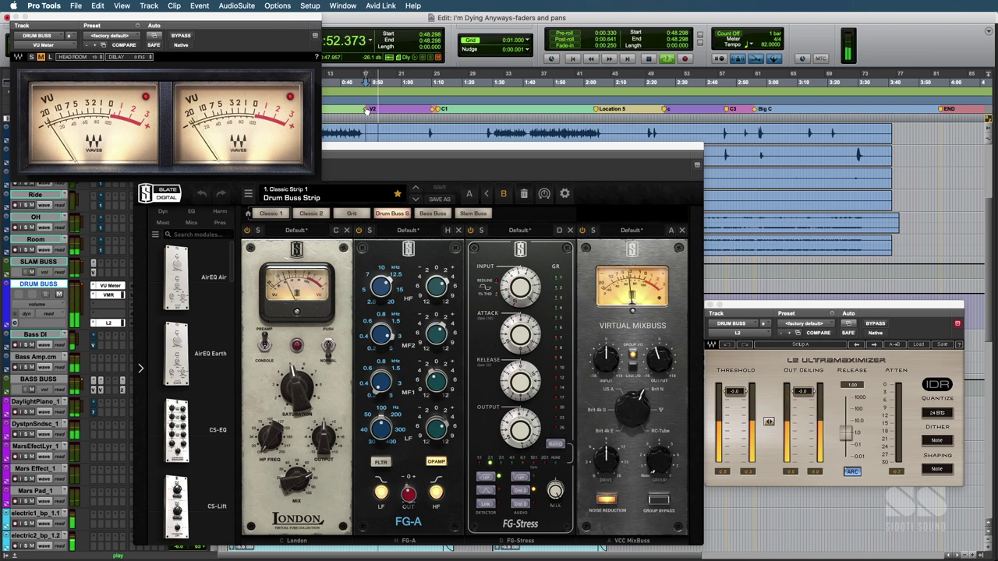
left_click(290, 97)
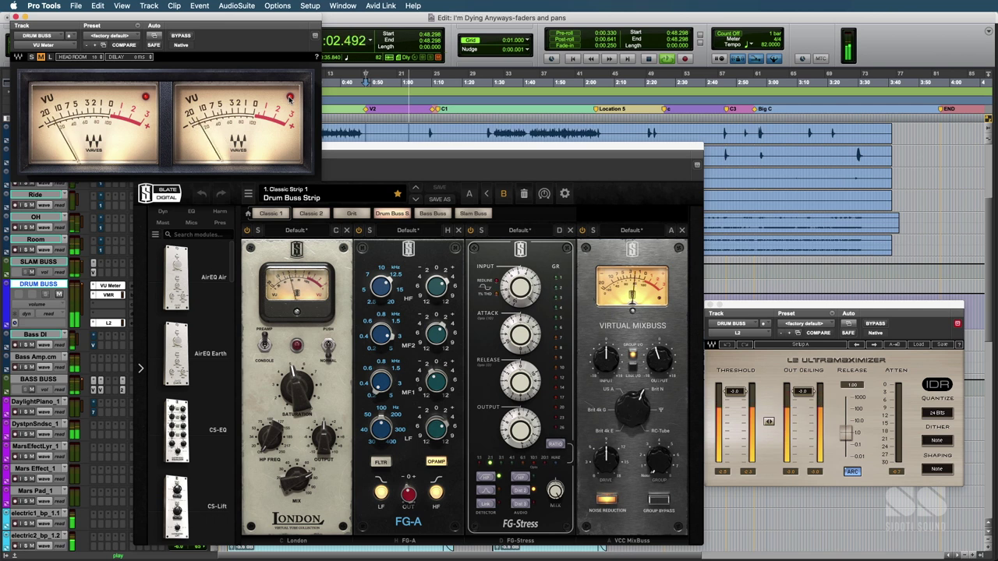
key("space")
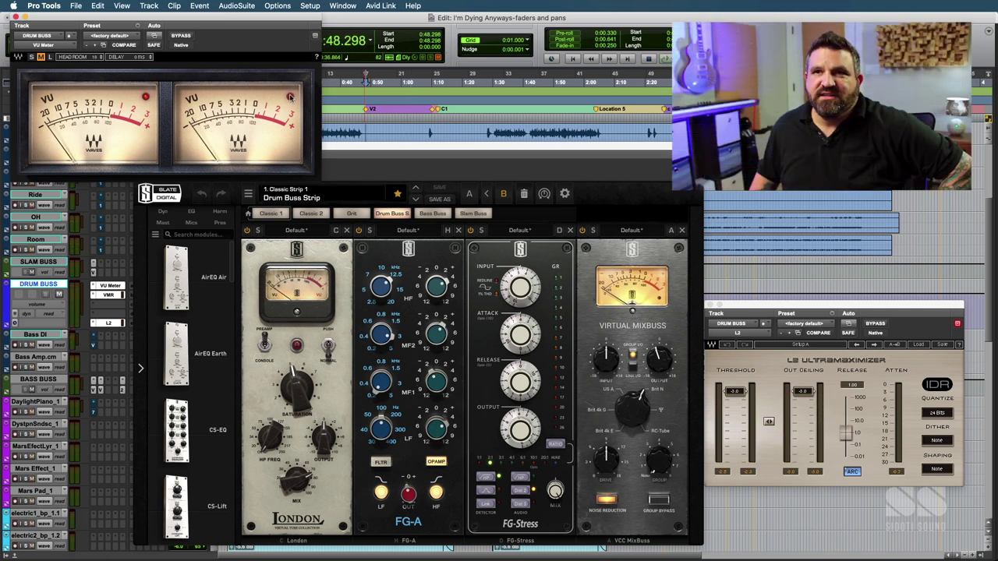
left_click(290, 97)
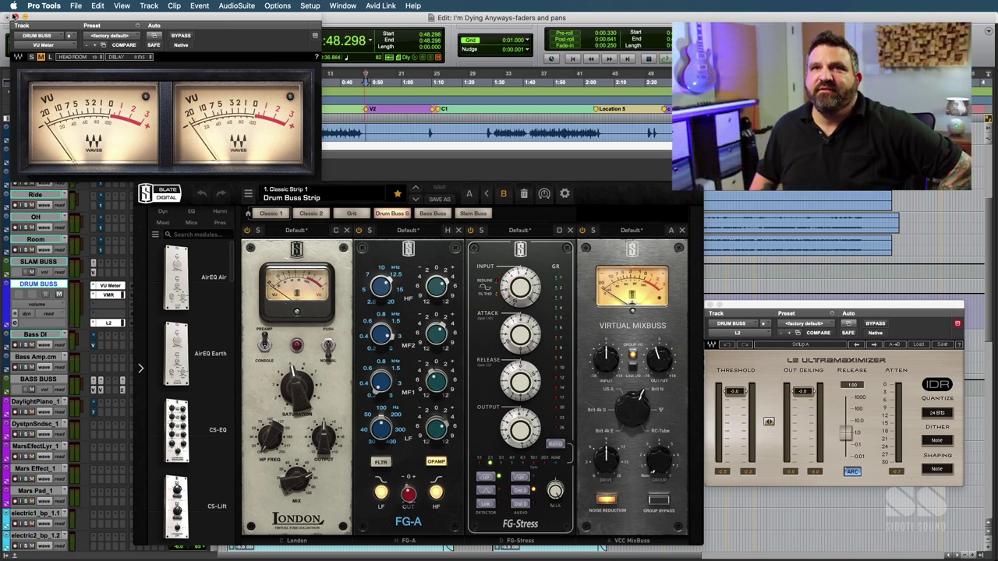
Close the DRUM BUSS VU Meter, Virtual Mix Rack and L2 Ultramaximizer windows.
left_click(15, 17)
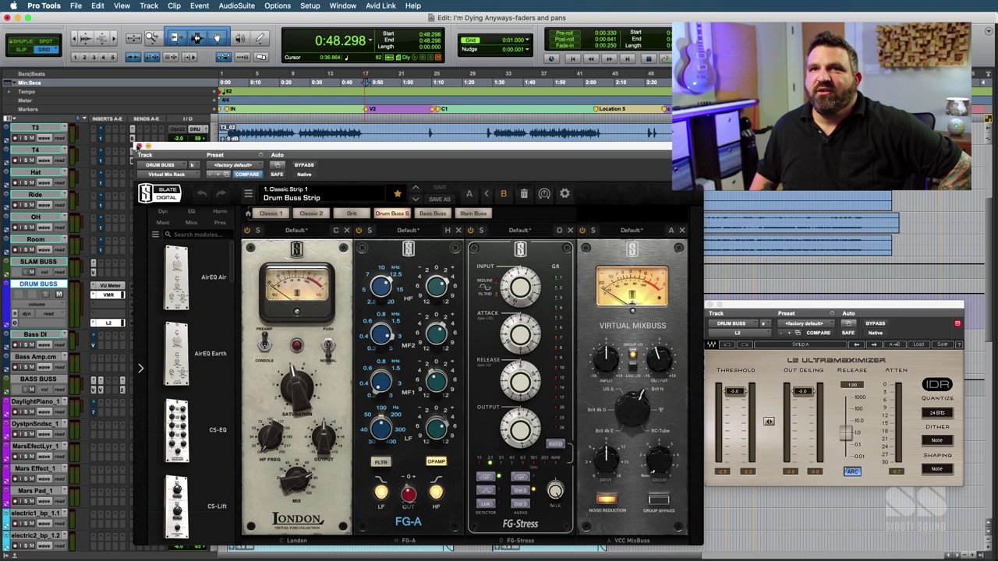
left_click(137, 146)
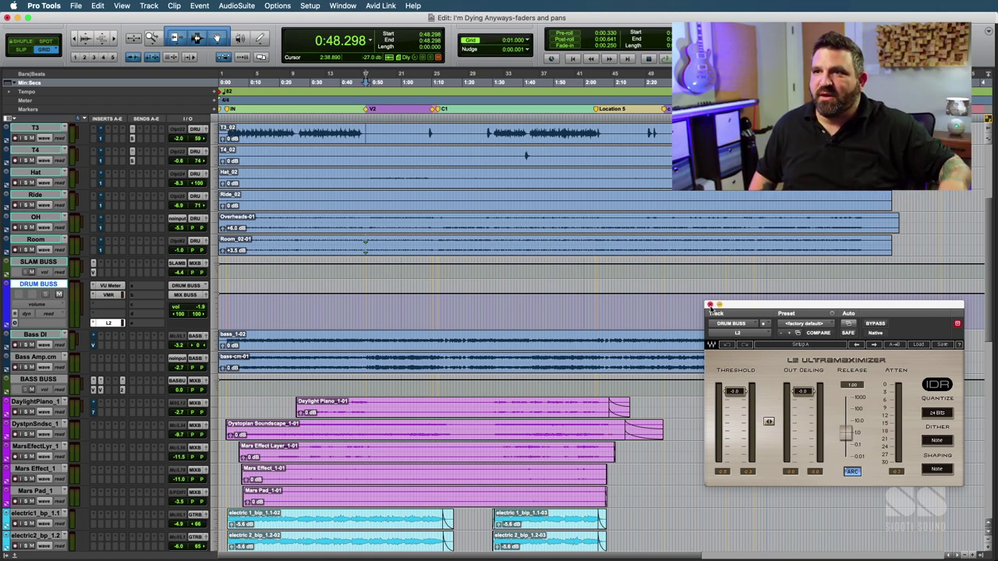
left_click(709, 305)
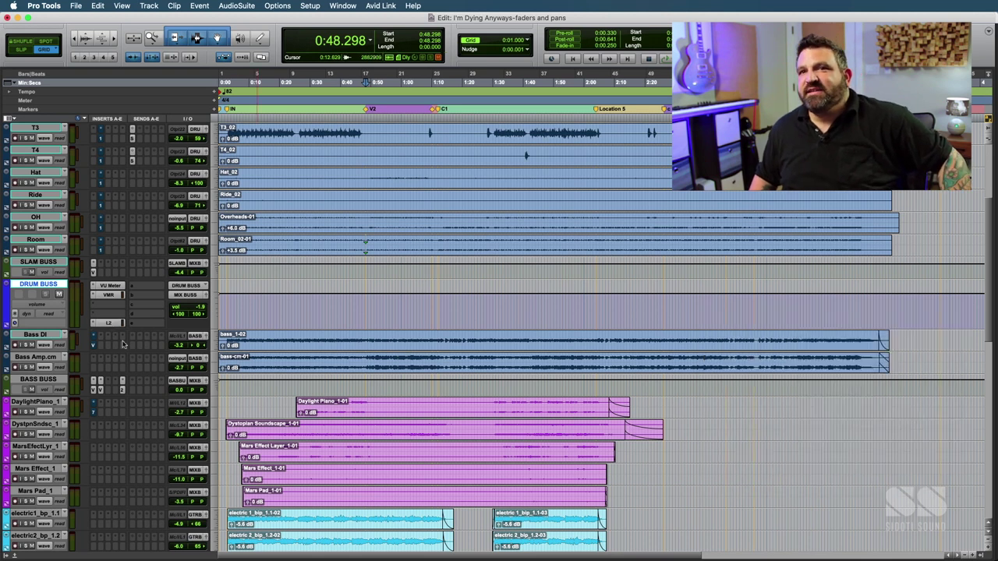
Set the BASS BUSS track height to medium and view its VU Meter insert, closing the plug-in window after viewing.
left_click(214, 388)
left_click(231, 398)
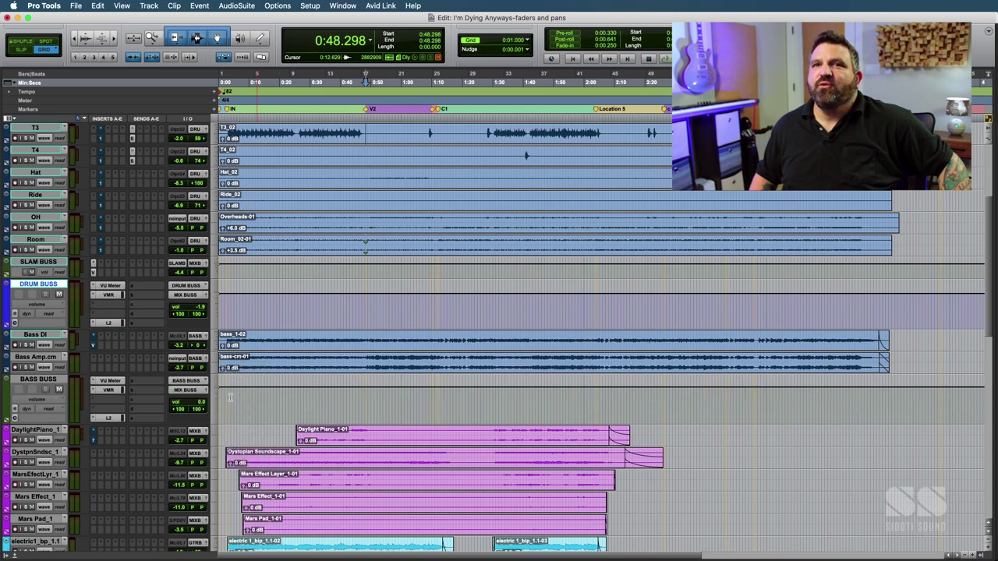
left_click(110, 380)
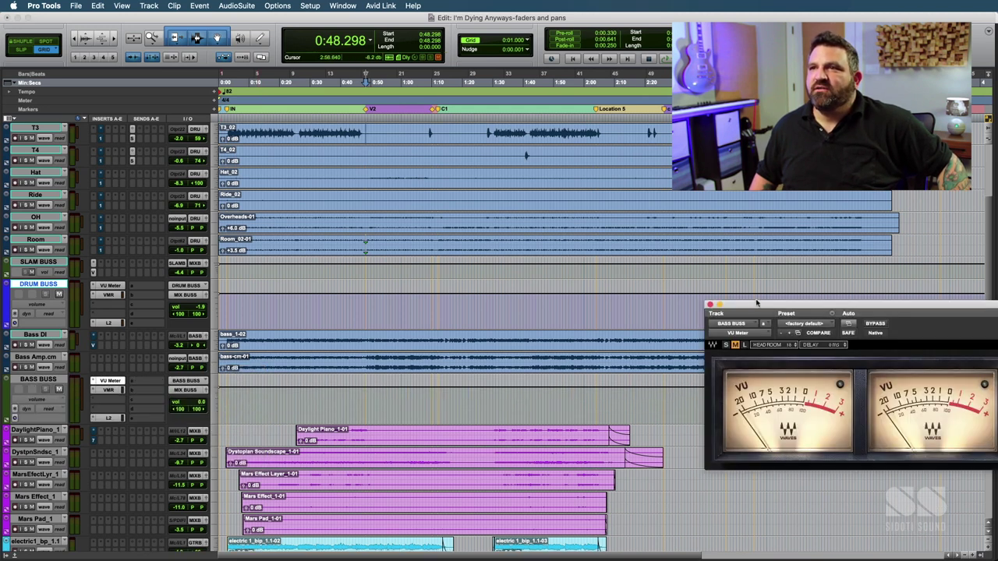
left_click_drag(756, 309, 700, 303)
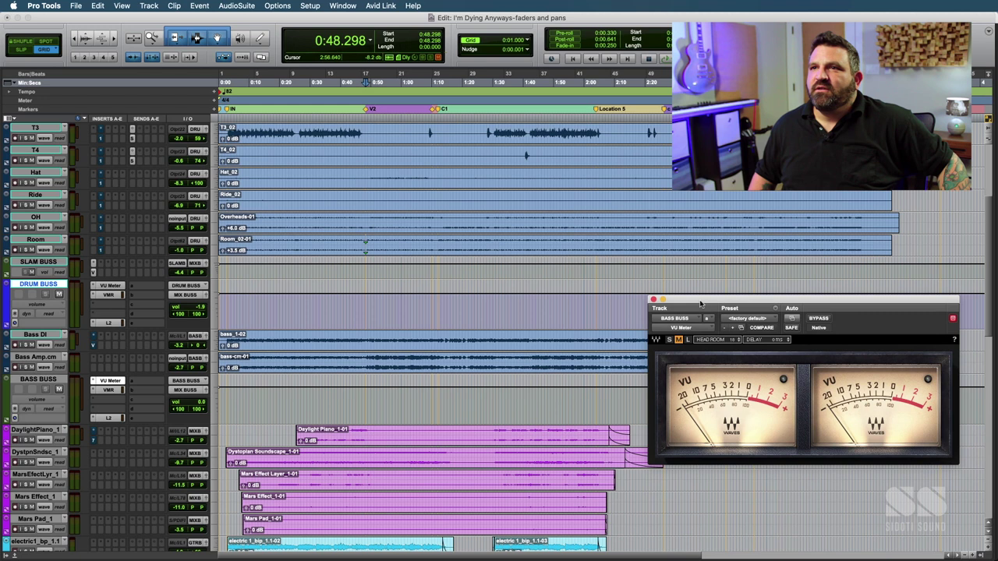
left_click(653, 300)
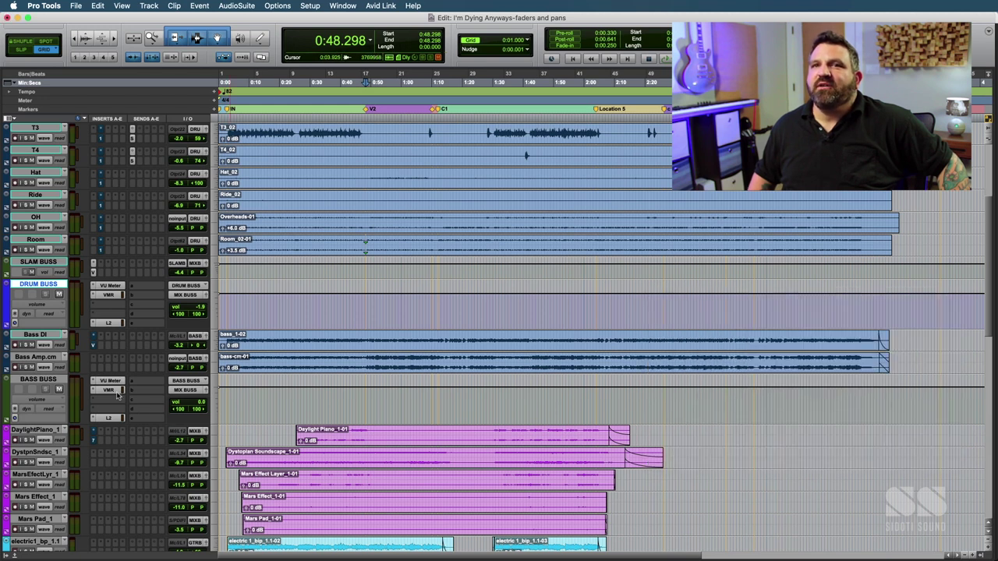
Examine the module chain in the BASS BUSS Virtual Mix Rack, close the plug-in window, and select the BASS BUSS track.
left_click(118, 395)
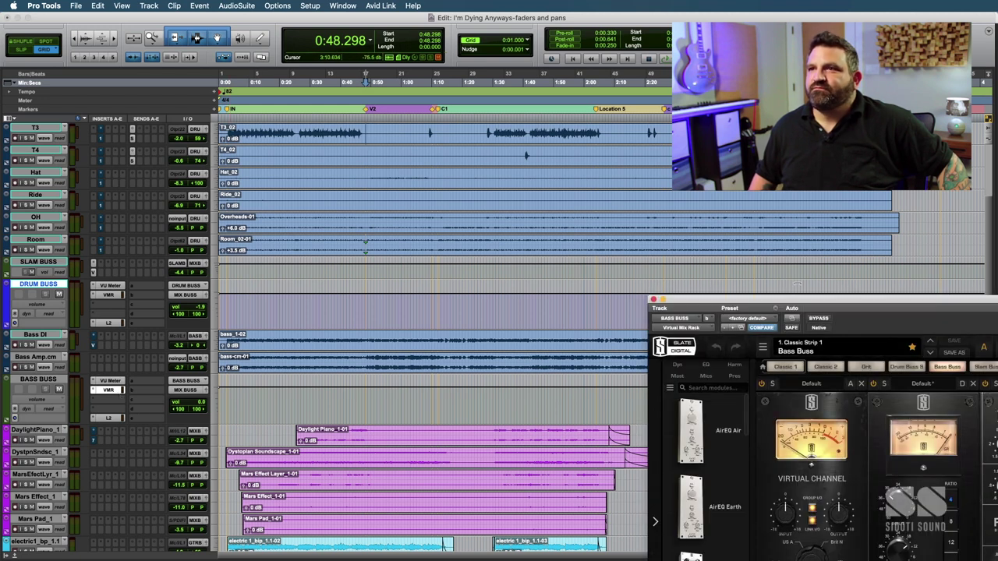
left_click_drag(790, 299, 288, 99)
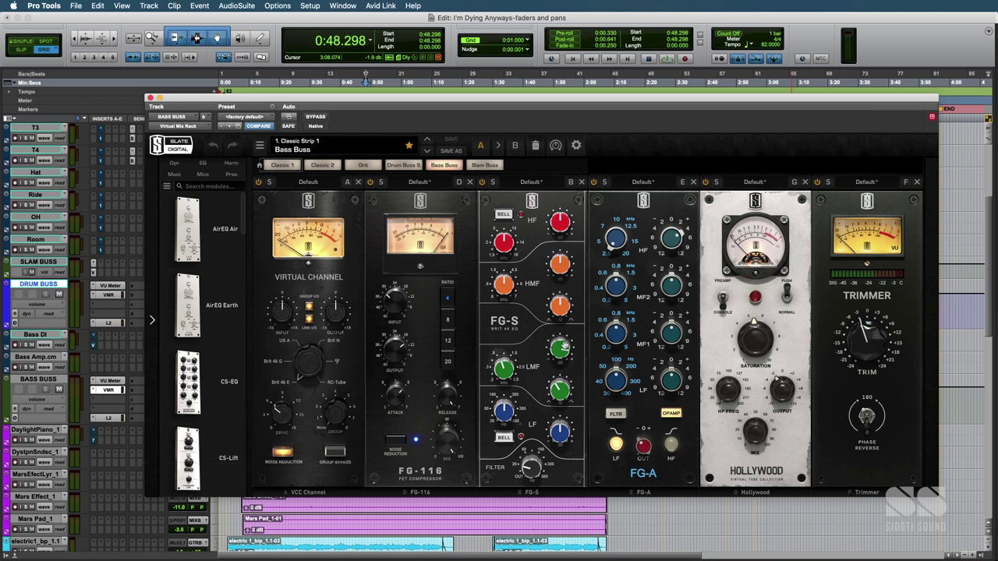
mouse_move(527, 469)
left_click(150, 98)
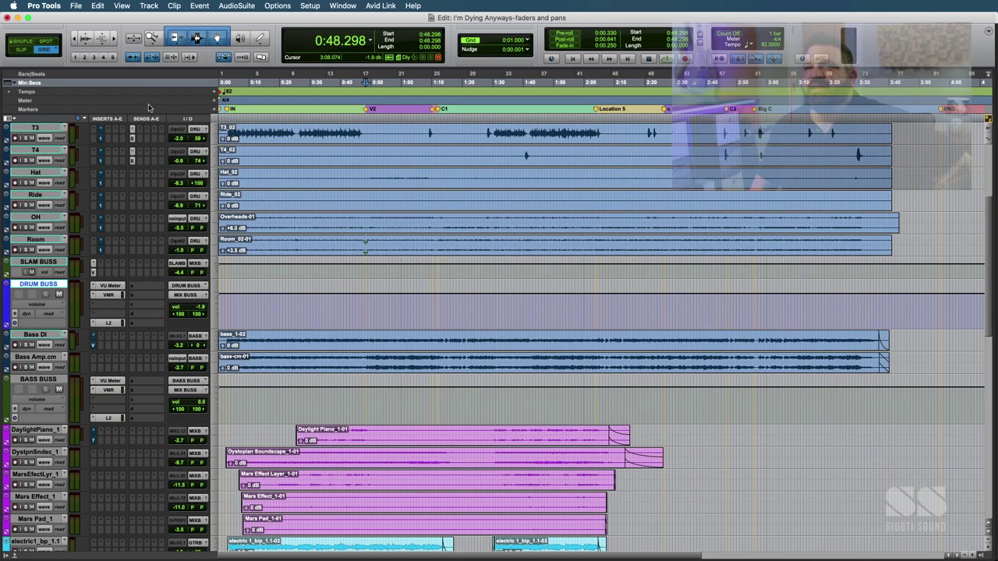
left_click(46, 381)
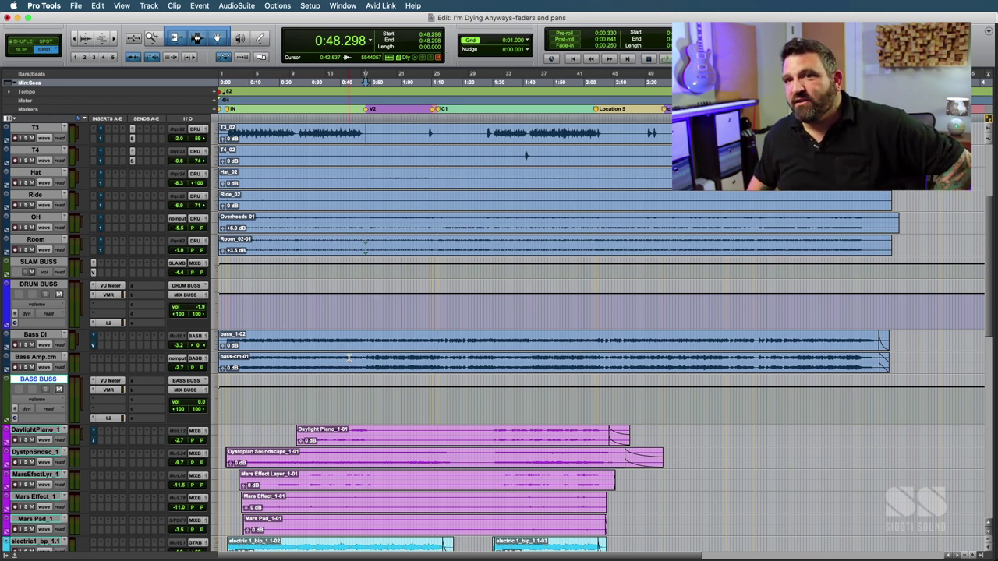
Set the GTR BUSS track height to medium and view its VU Meter insert, closing the plug-in window after viewing.
scroll(154, 388, "down", 10)
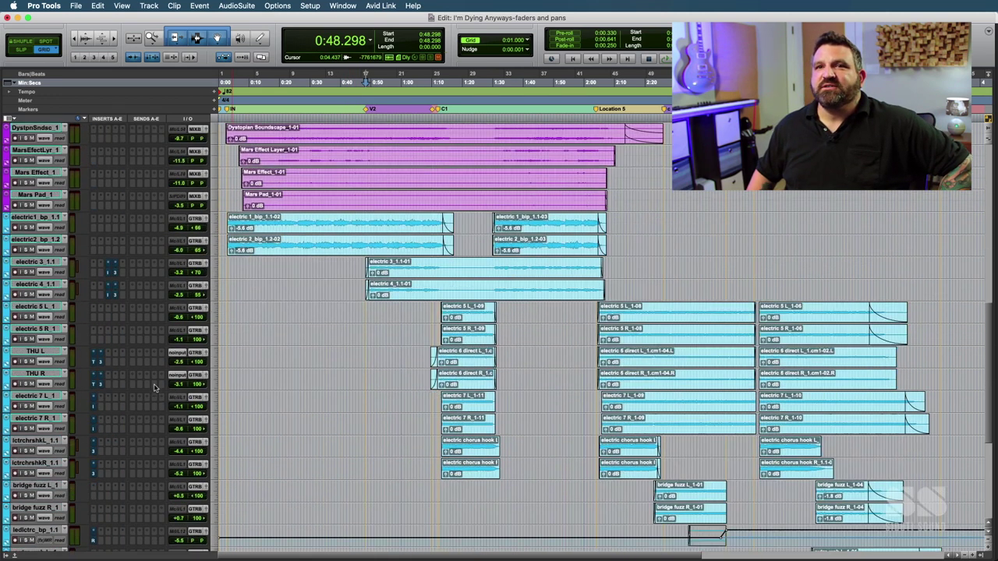
scroll(154, 388, "down", 7)
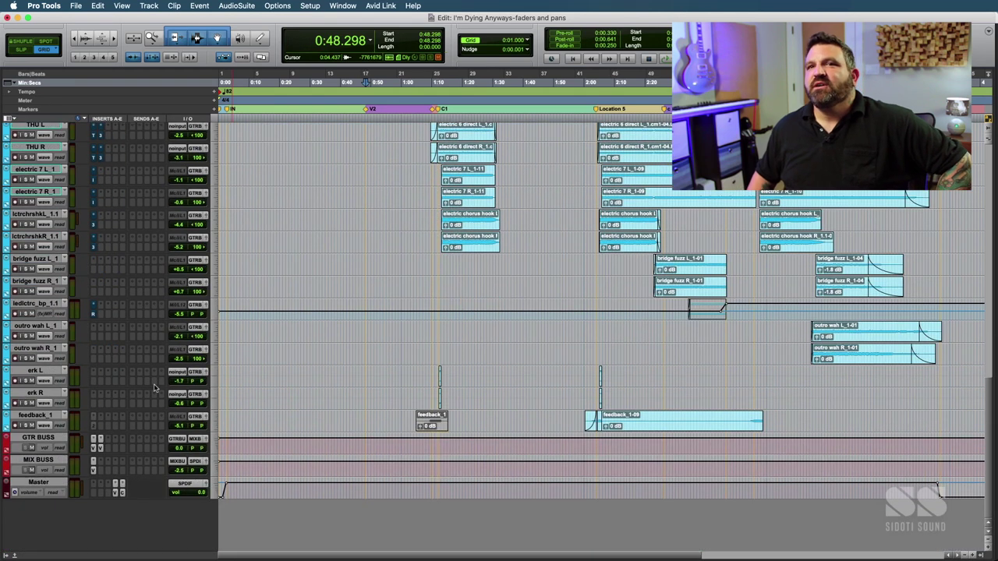
left_click(216, 442)
left_click(238, 458)
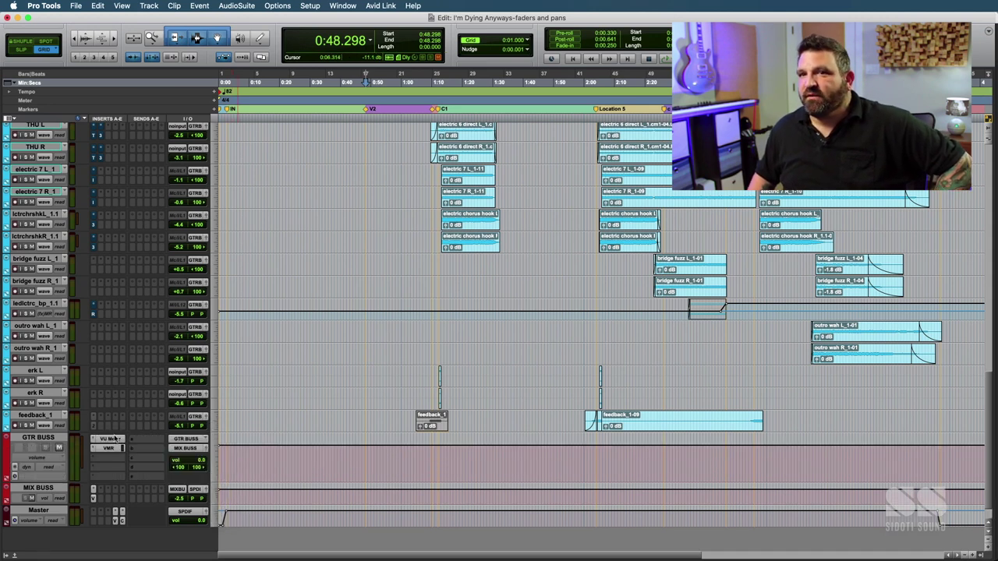
left_click(111, 439)
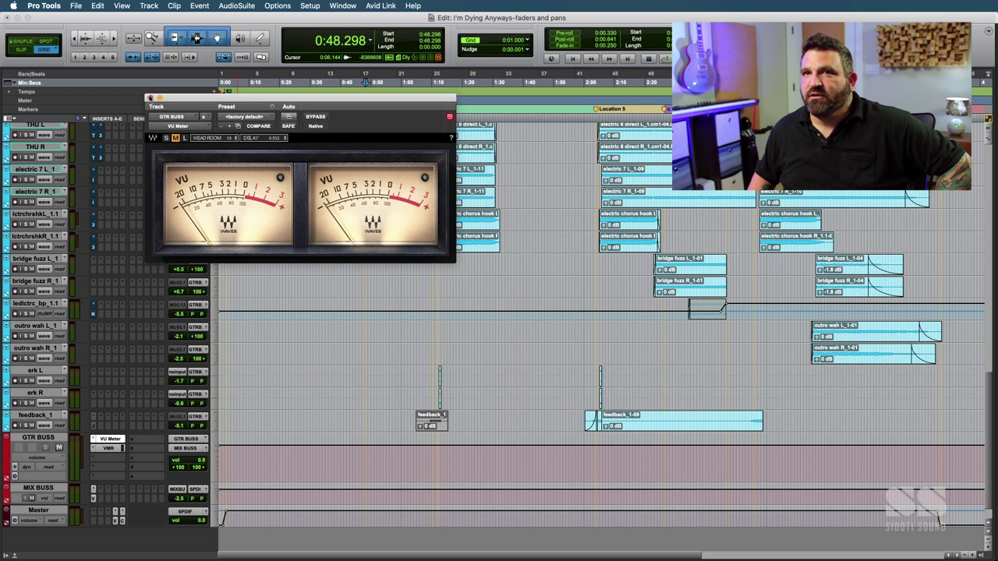
left_click(150, 97)
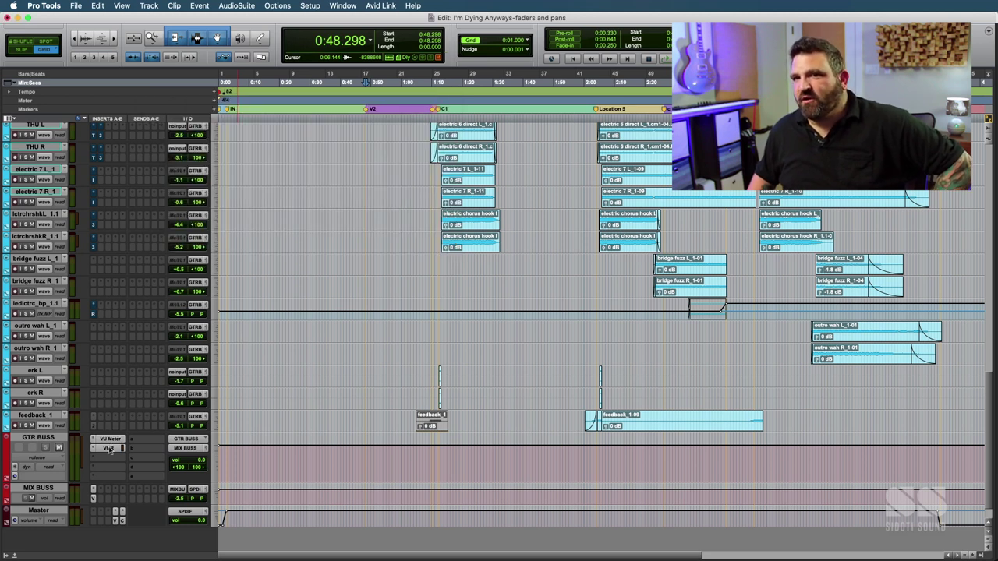
Open the GTR BUSS Virtual Mix Rack and play the song from the Big C marker to examine its processing.
left_click(110, 449)
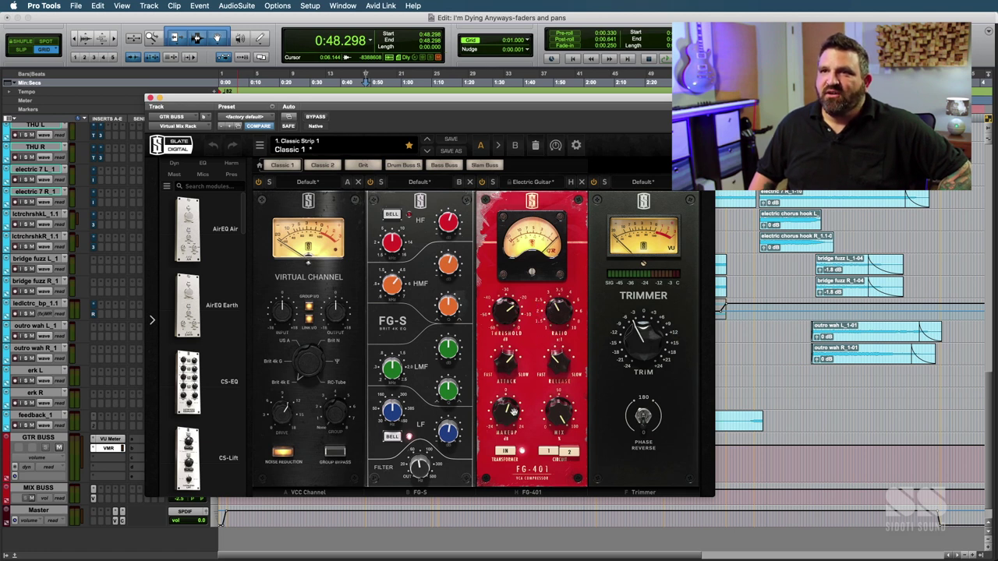
left_click_drag(342, 101, 406, 140)
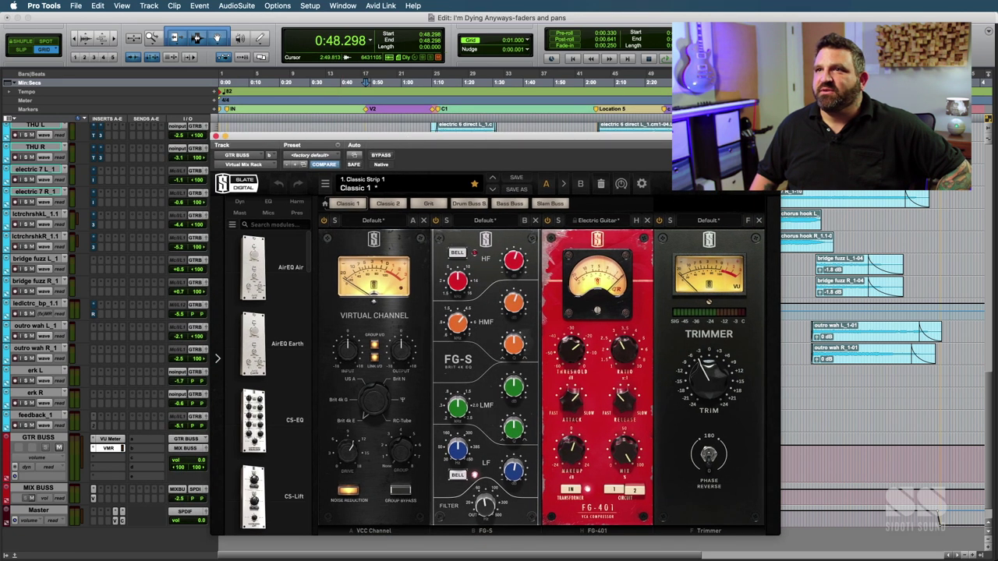
left_click(726, 82)
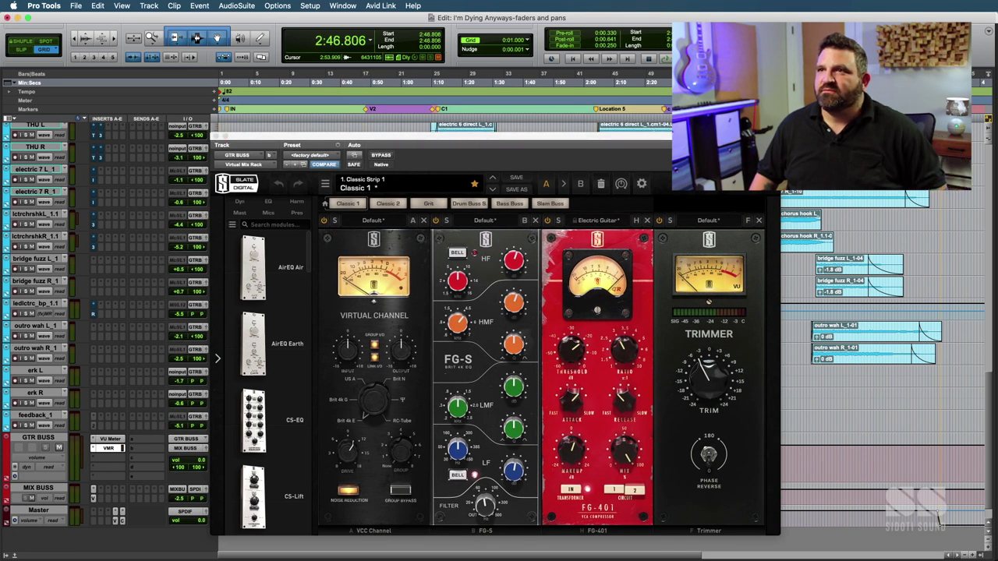
left_click(757, 110)
key("space")
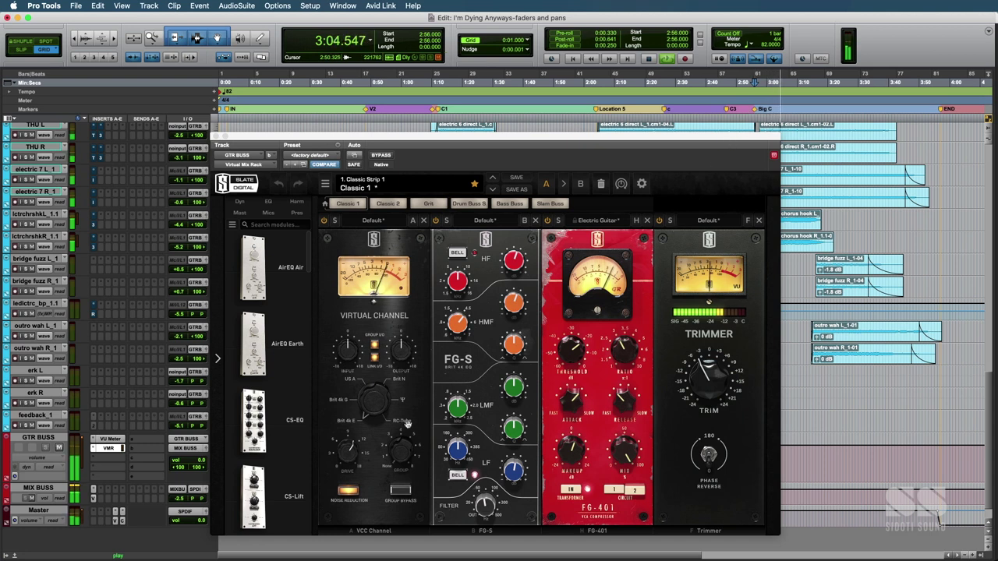
key("space")
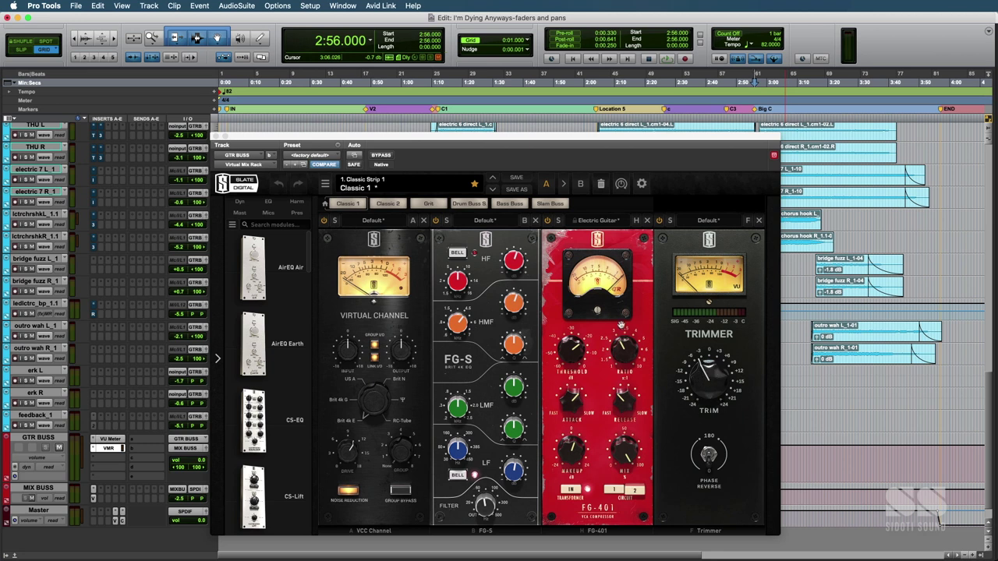
Play from the Big C marker and compare the guitar buss with the Virtual Mix Rack bypassed and active.
key("space")
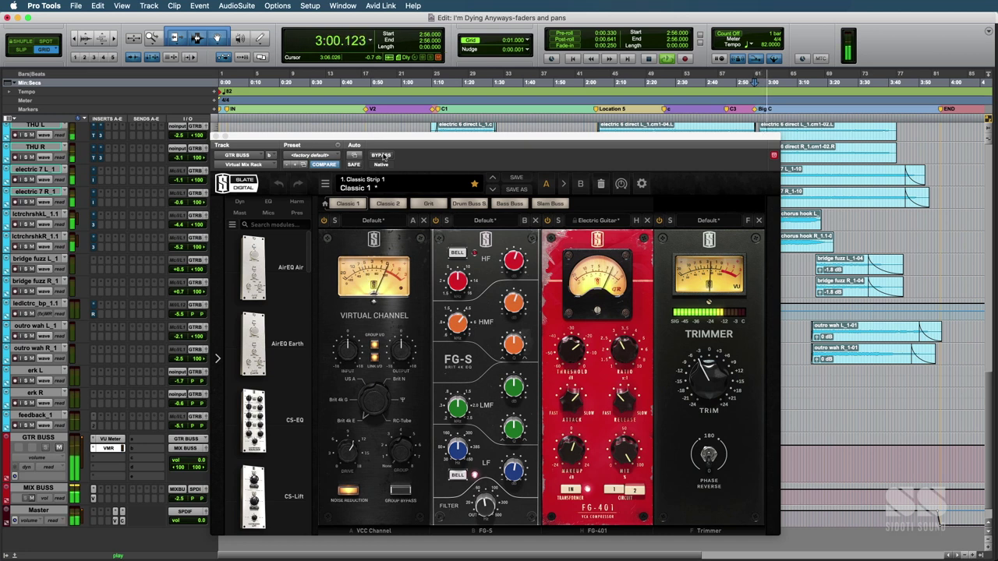
left_click(382, 156)
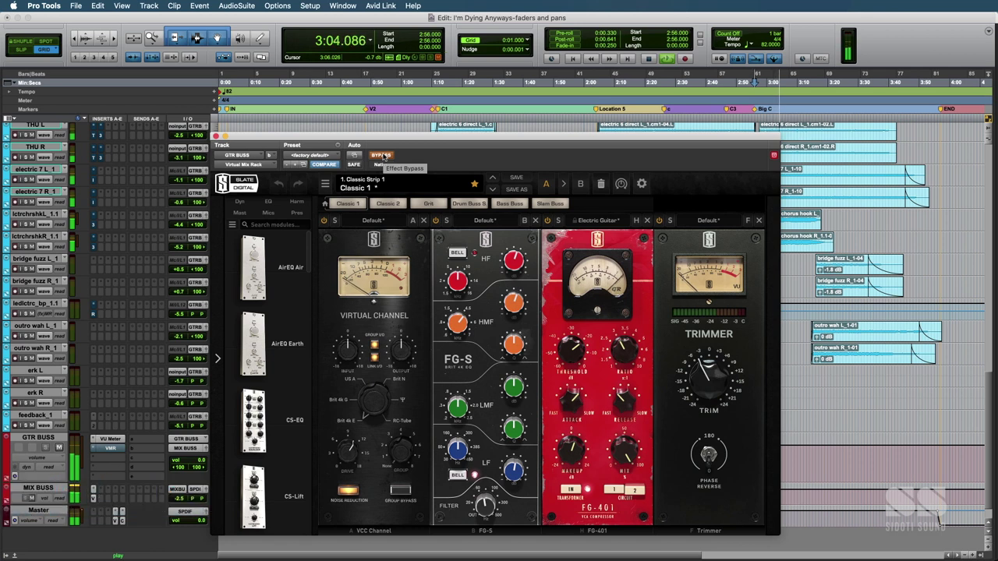
left_click(382, 156)
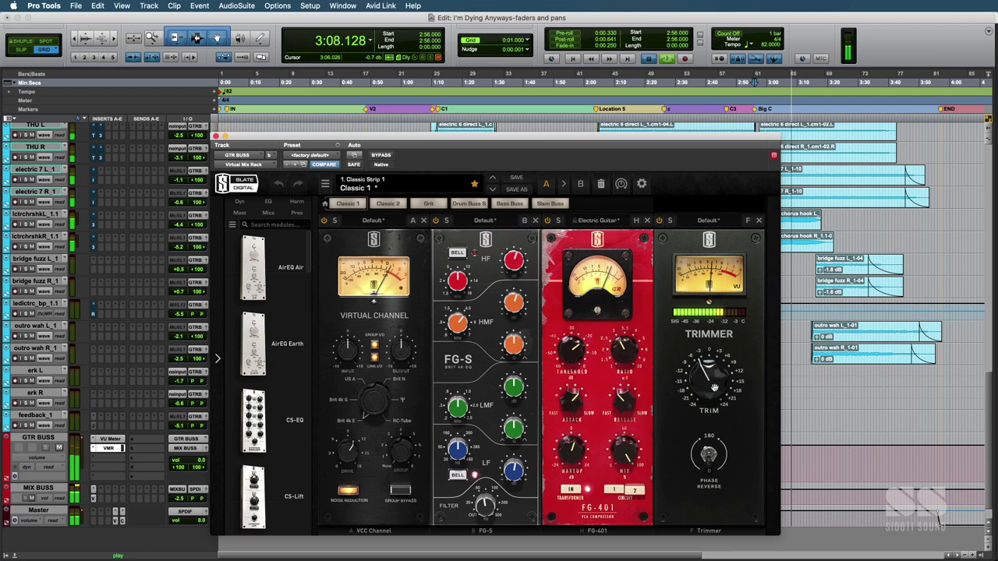
key("space")
Raise the Trimmer module's trim slightly on the GTR BUSS and compare bypassed and processed levels again during playback.
left_click_drag(713, 387, 713, 385)
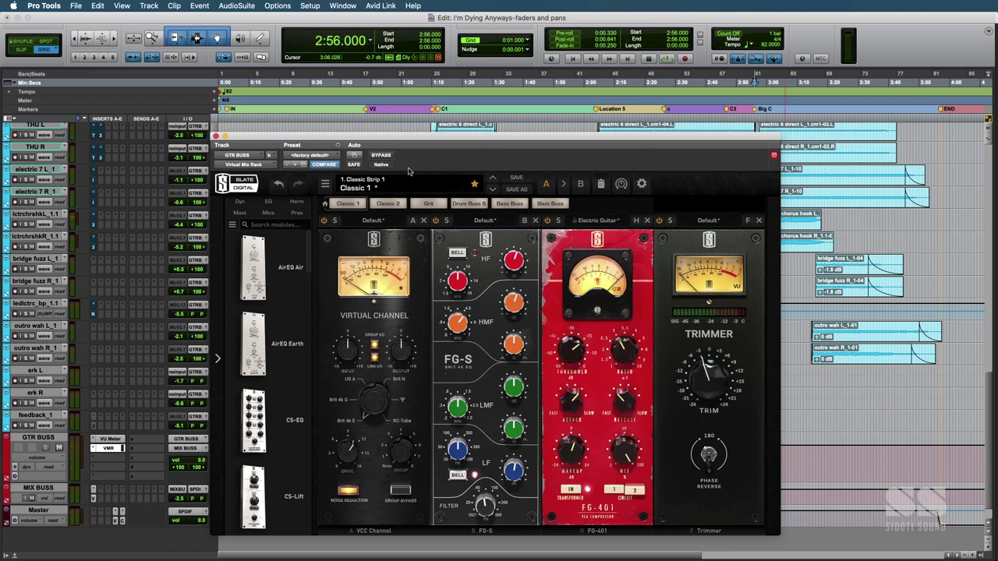
key("space")
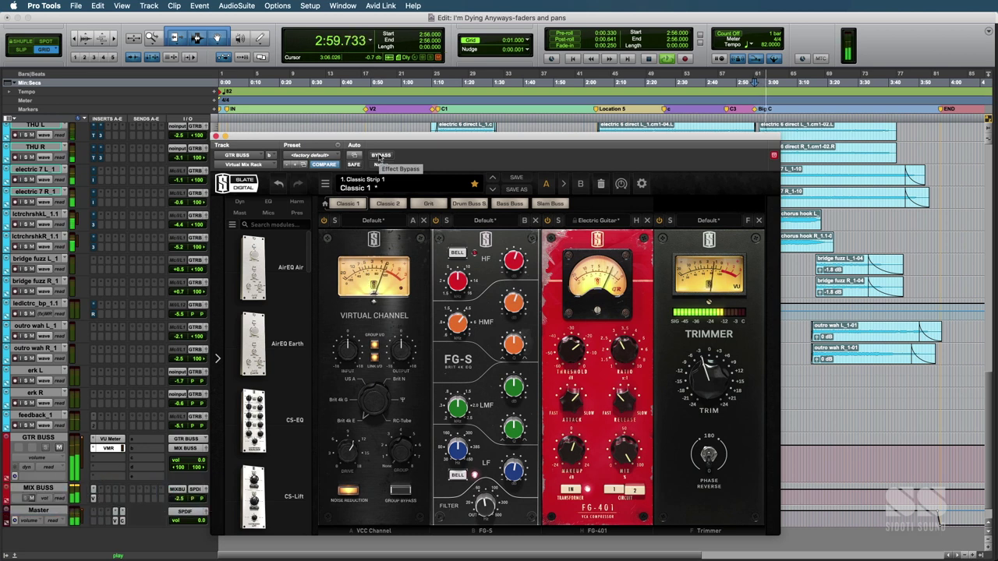
left_click(380, 156)
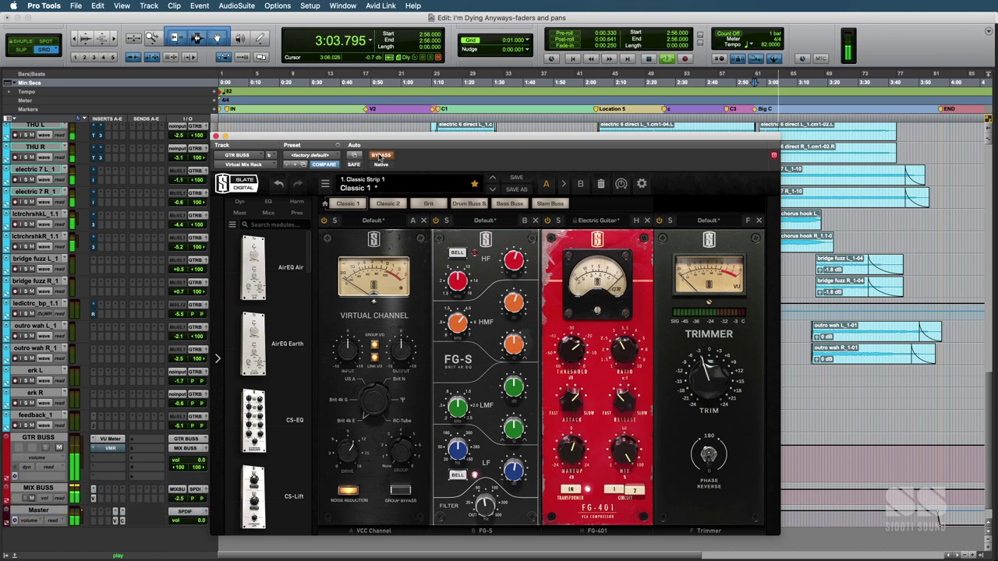
left_click(379, 156)
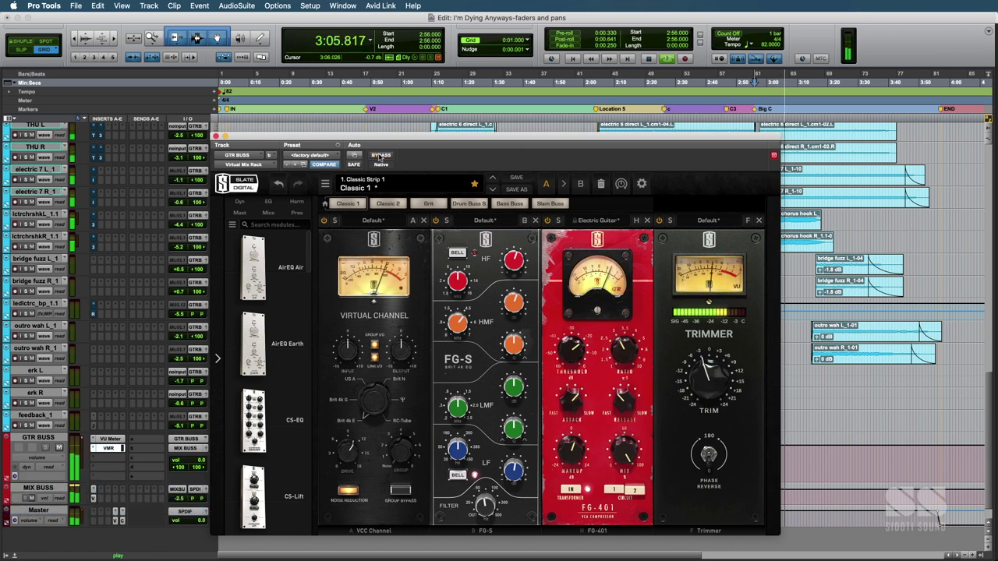
key("space")
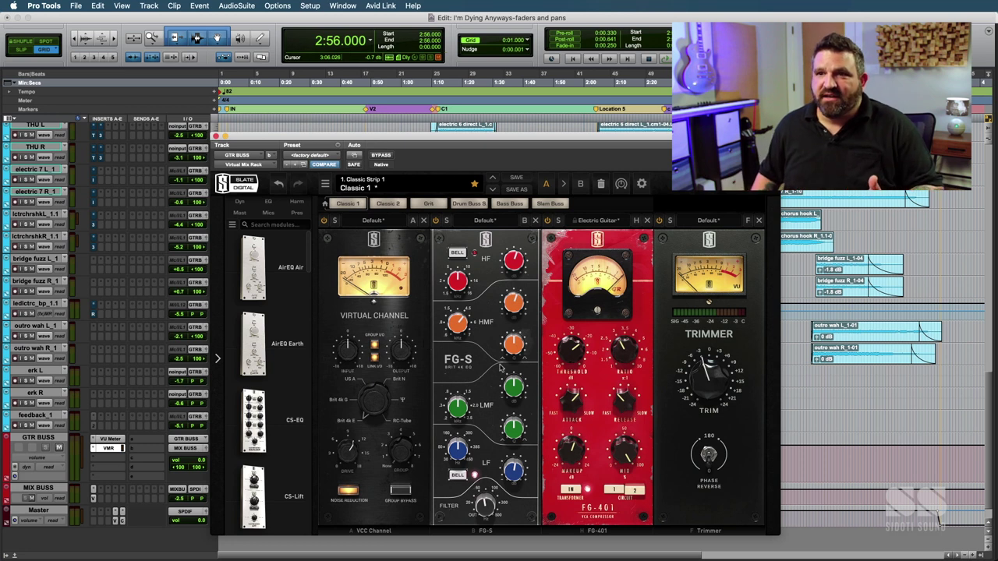
Review the FG-S filter and high-mid EQ settings on the GTR BUSS and close the Virtual Mix Rack window.
mouse_move(483, 505)
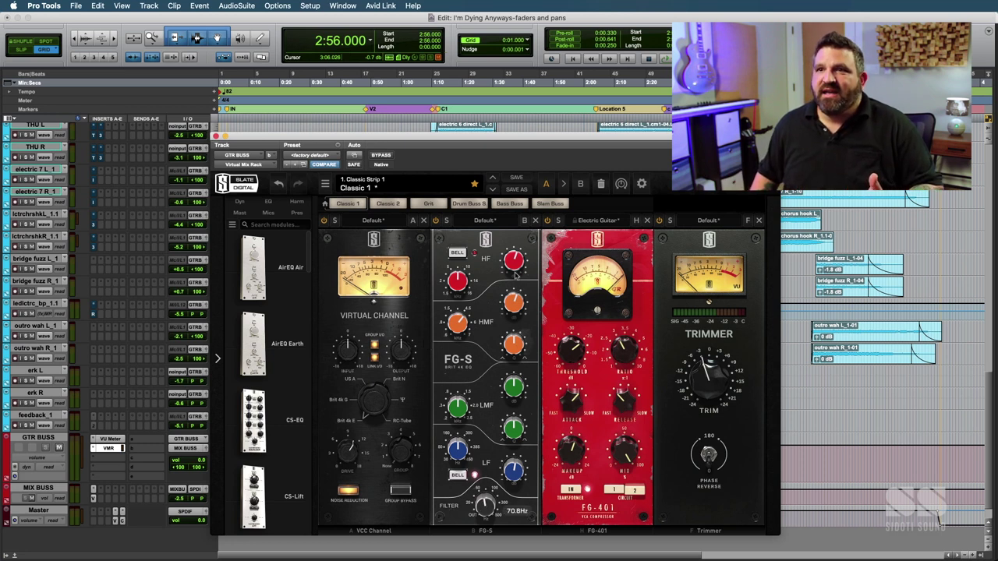
mouse_move(461, 324)
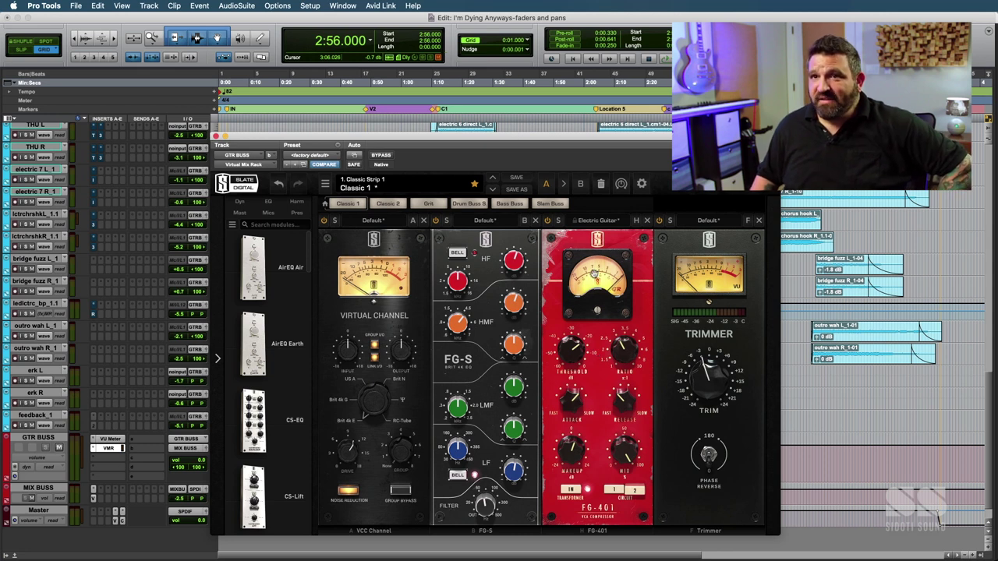
left_click(216, 136)
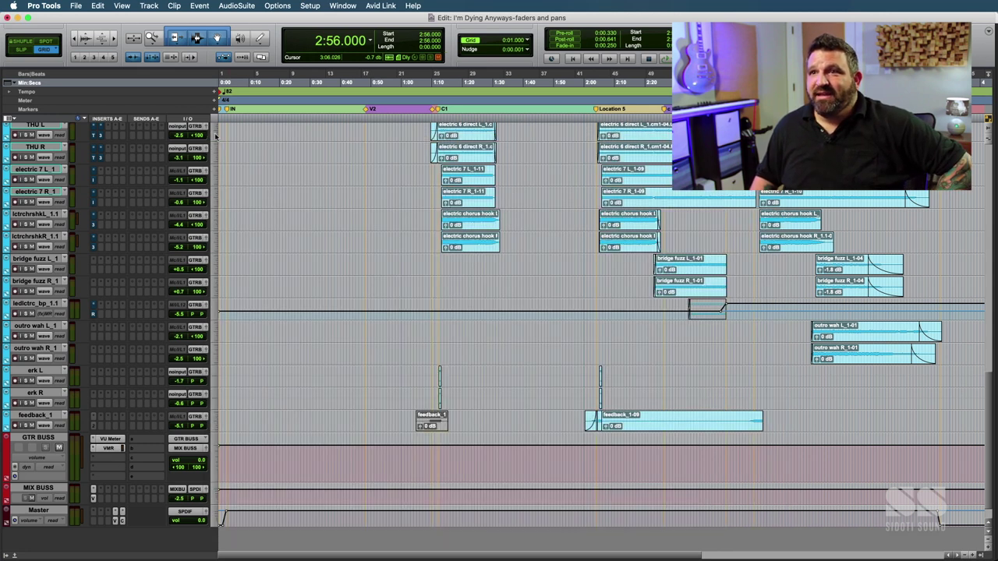